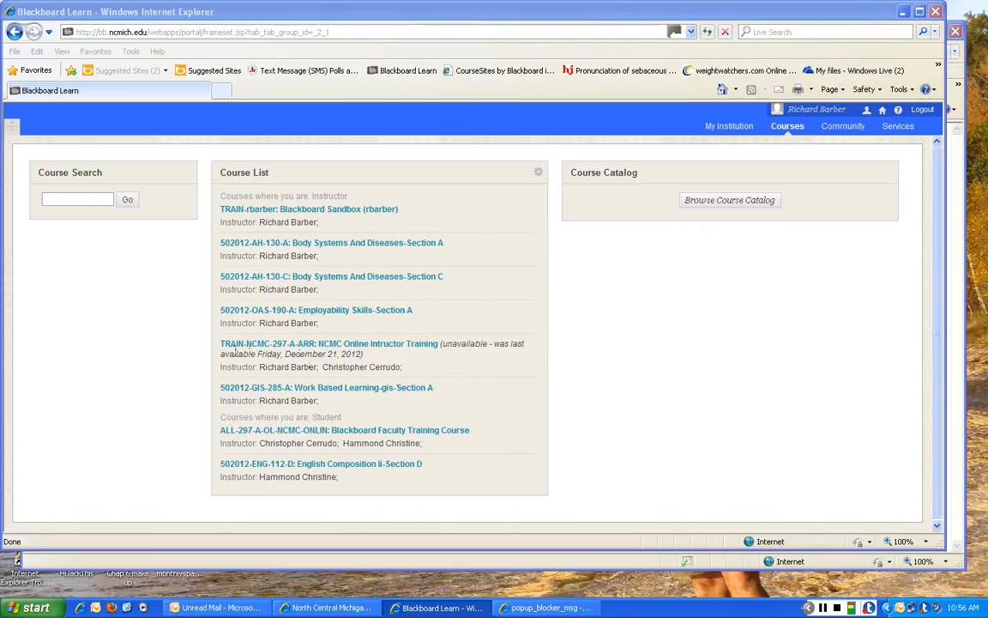
Open the NCMC Online Intructor Training course and look through its full list of announcements.
left_click(383, 347)
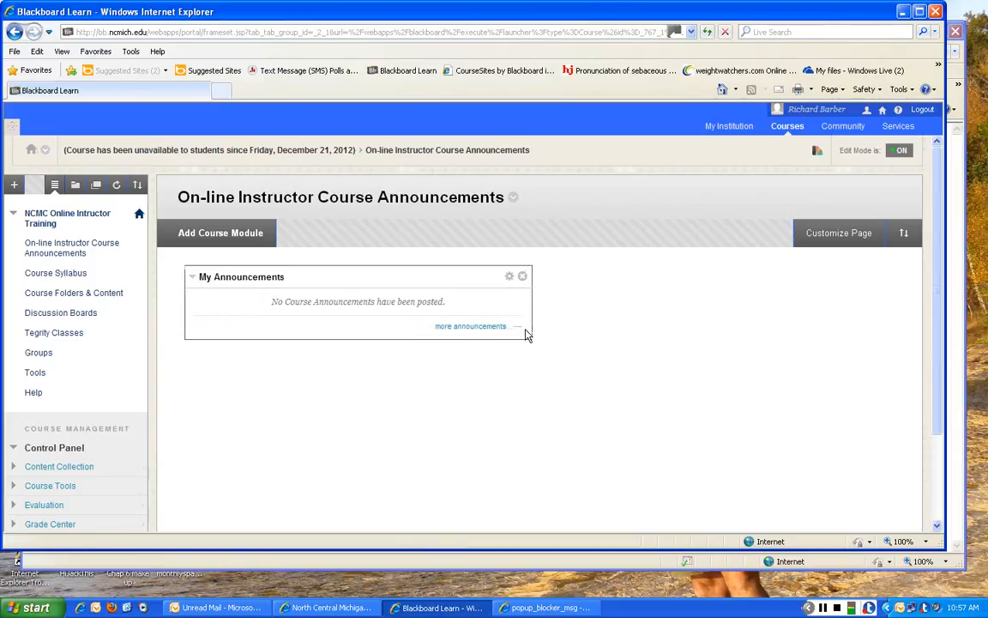
left_click(476, 327)
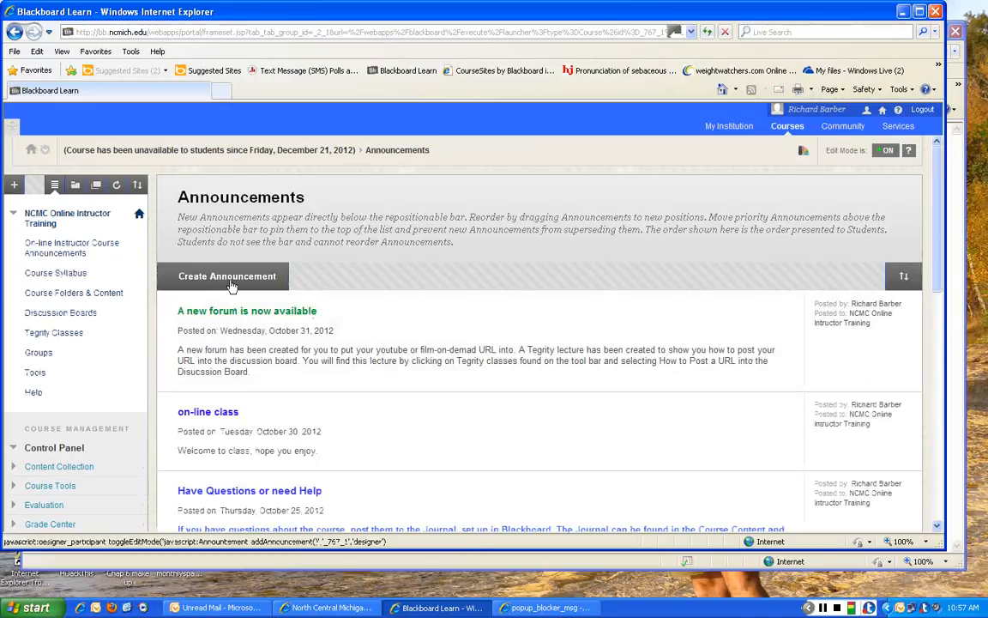
scroll(530, 408, "down", 7)
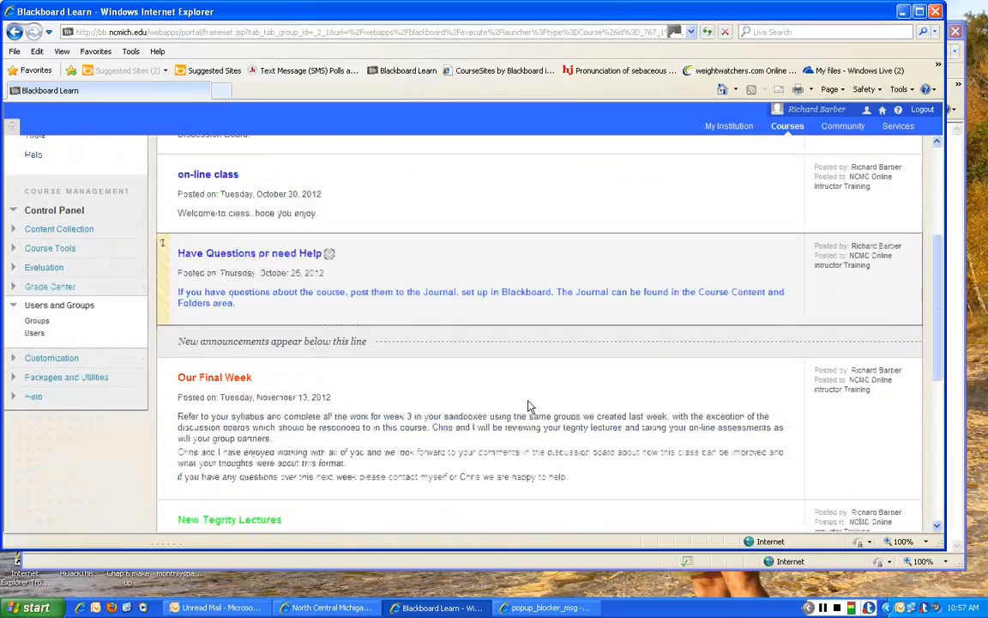
scroll(529, 408, "down", 5)
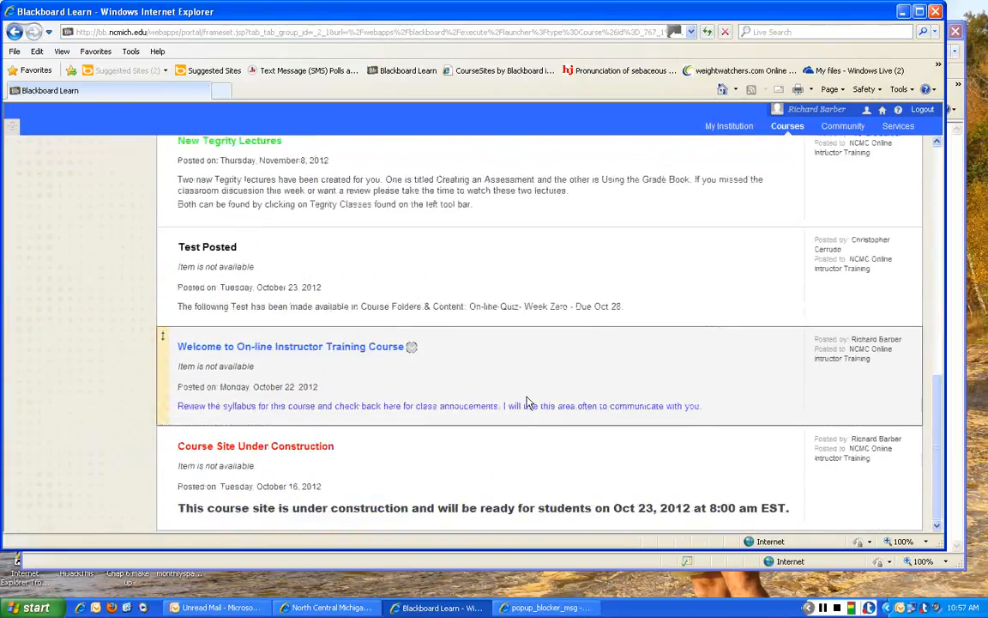
scroll(529, 403, "up", 10)
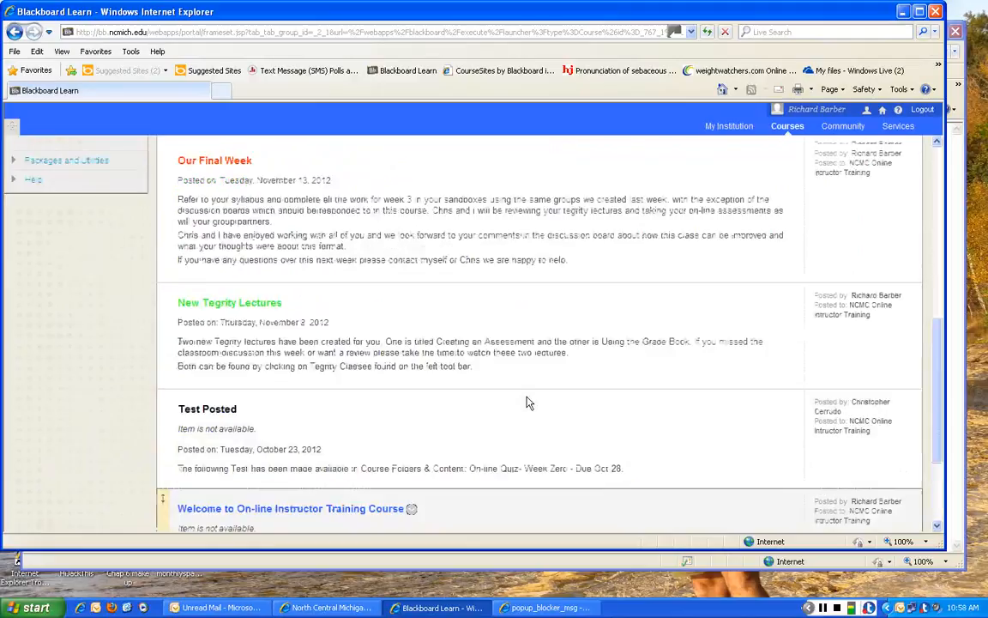
scroll(527, 403, "up", 3)
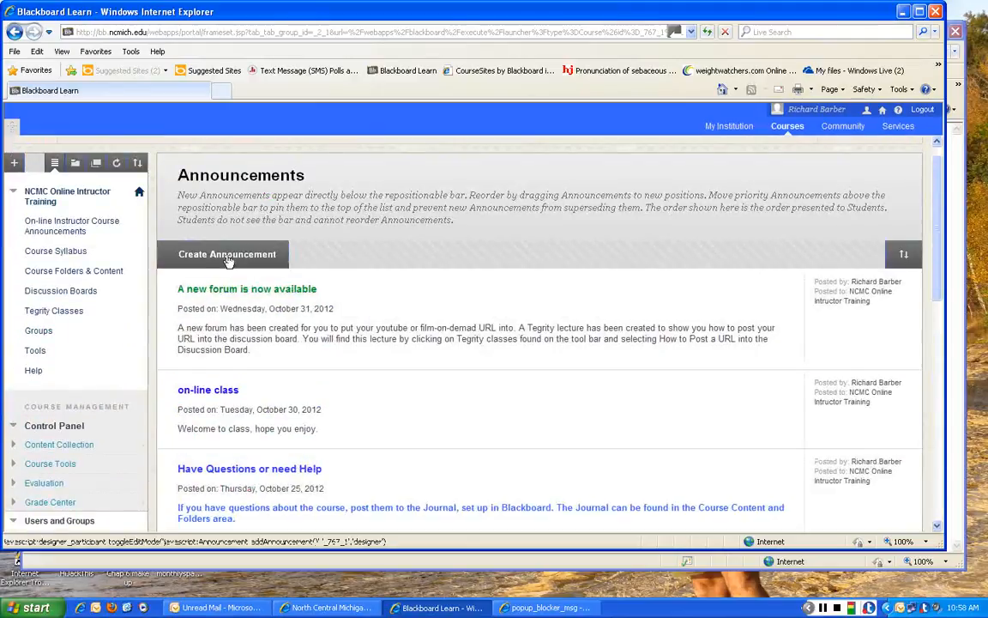
Start a new course announcement with the subject "Welcome to On-line Instruction".
left_click(227, 255)
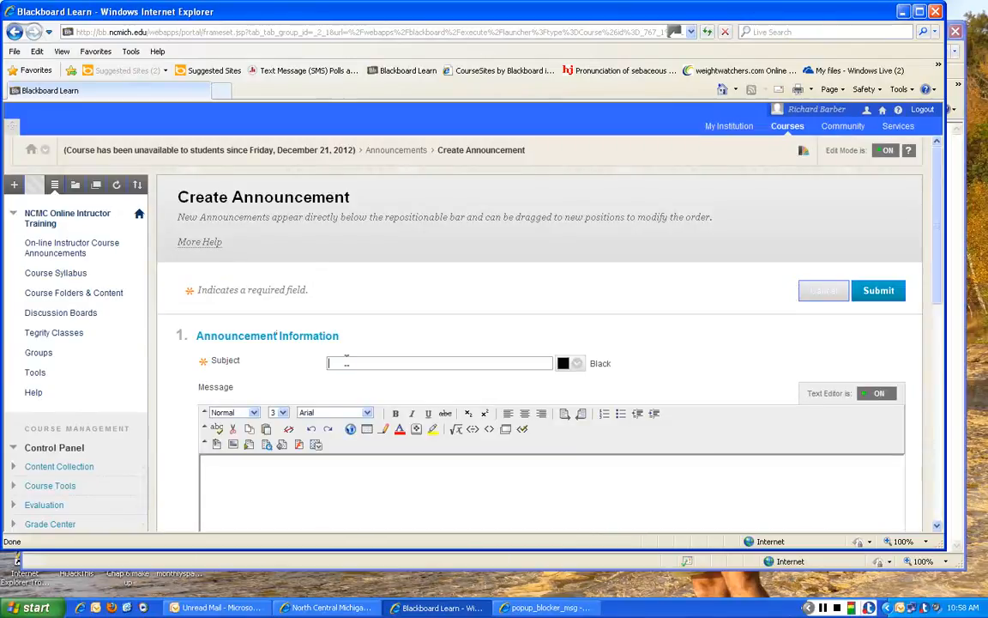
type("Welcome")
type(" to,O")
type("n-line Instruction")
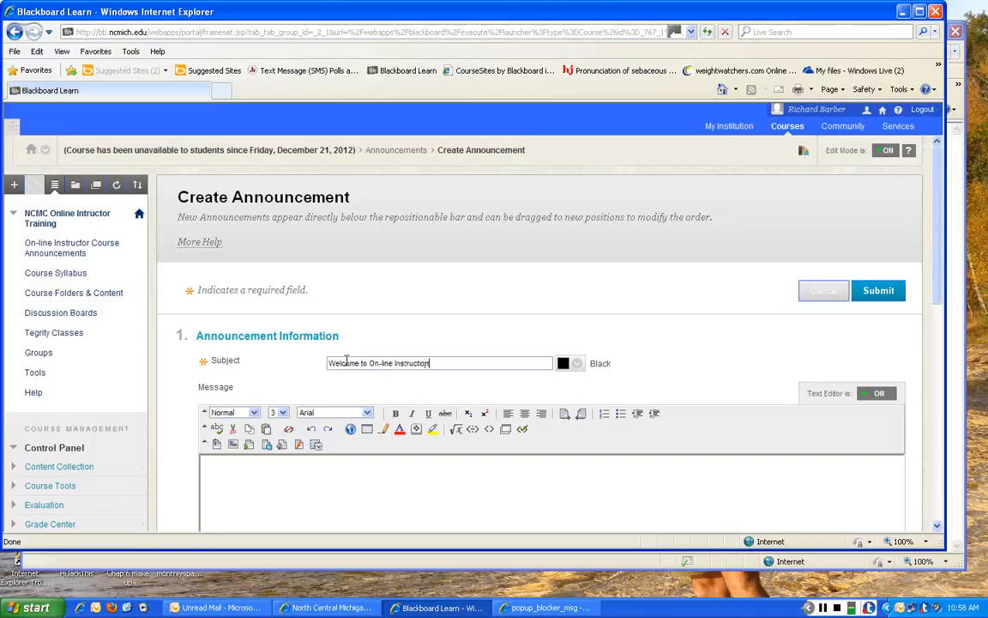
Set the announcement subject's color to Light Hard Magenta (#FF33FF).
left_click(578, 364)
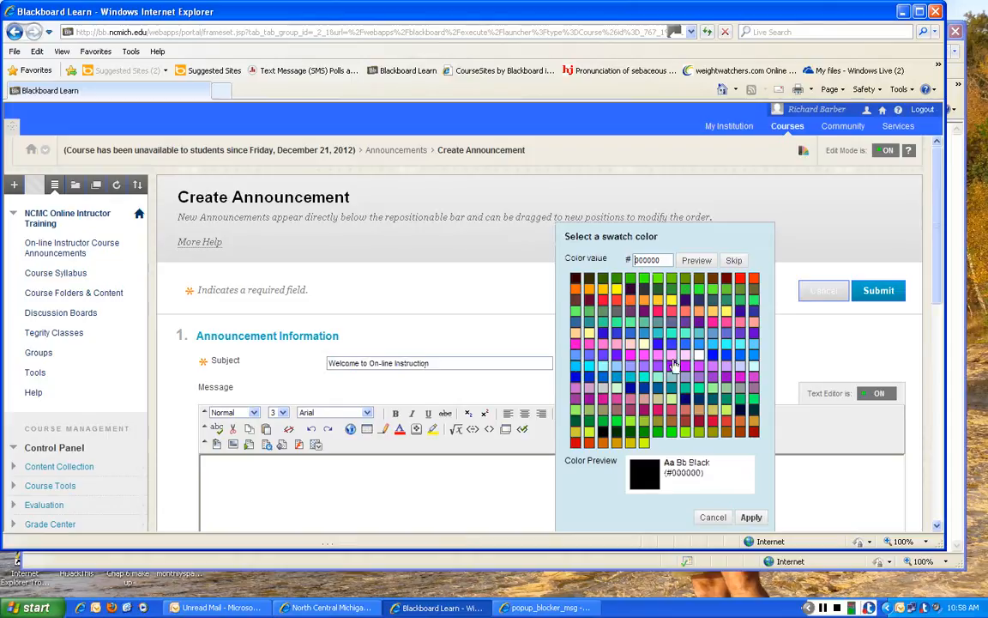
left_click(644, 355)
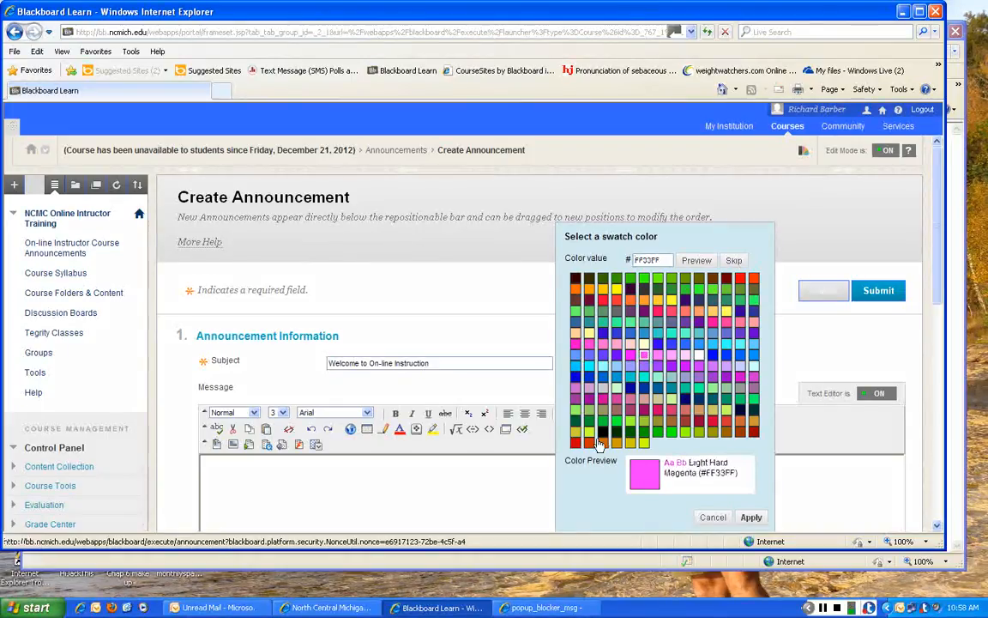
left_click(751, 517)
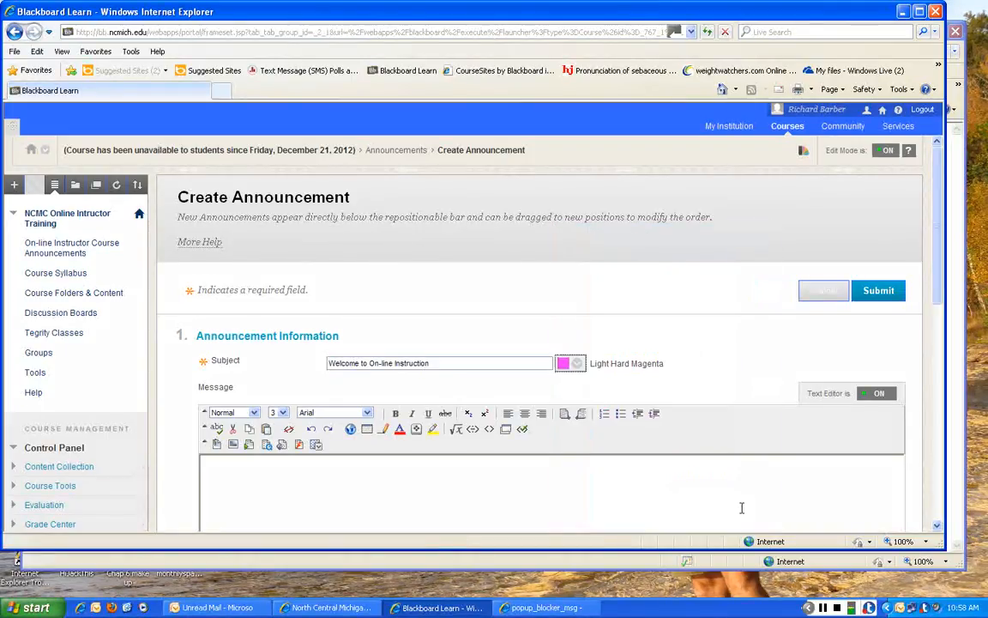
Write the announcement message "Welcome to class, check the syllabus,and don't forget the week one activities.".
scroll(658, 491, "down", 3)
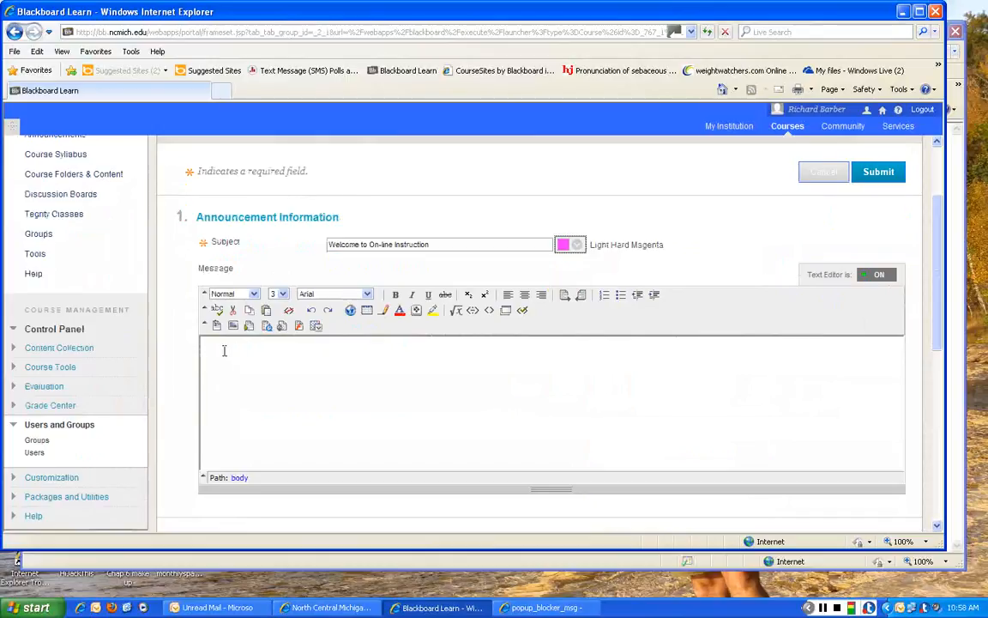
left_click(223, 349)
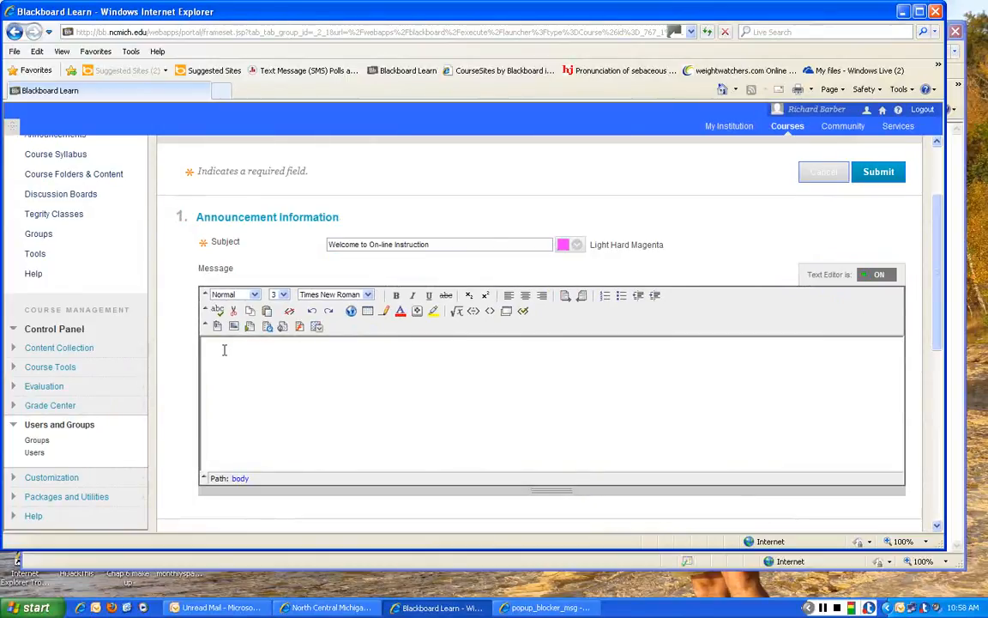
type("Welcome to class, check the sylla")
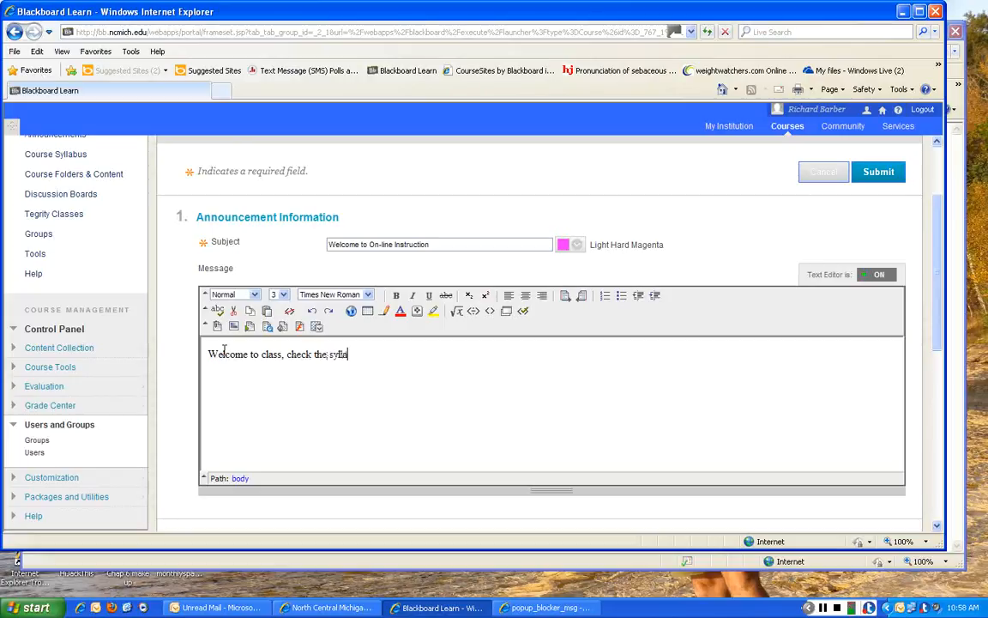
type("bus")
type(",and tion")
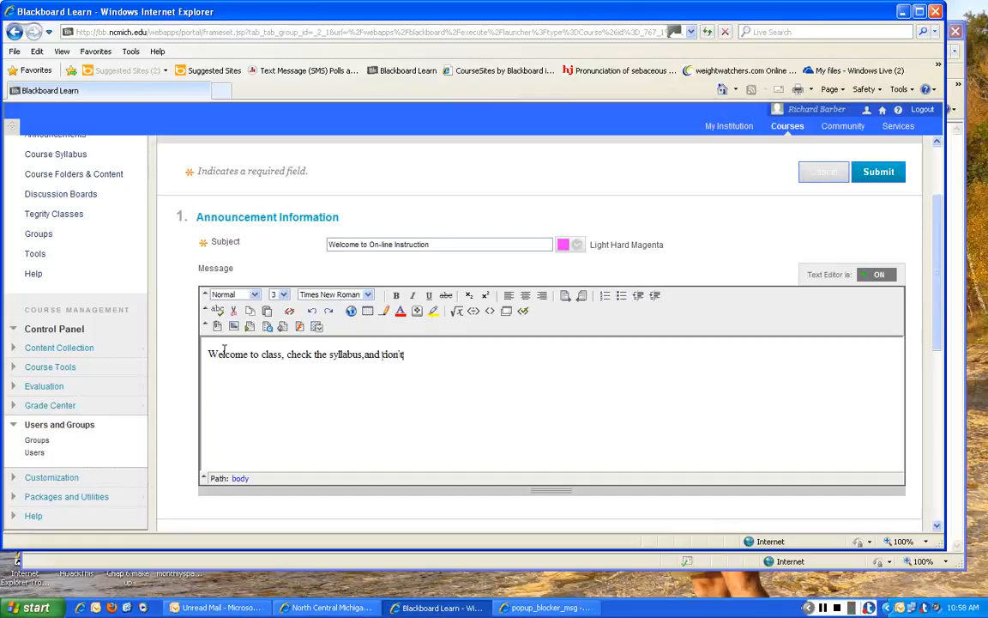
type(" forget the week")
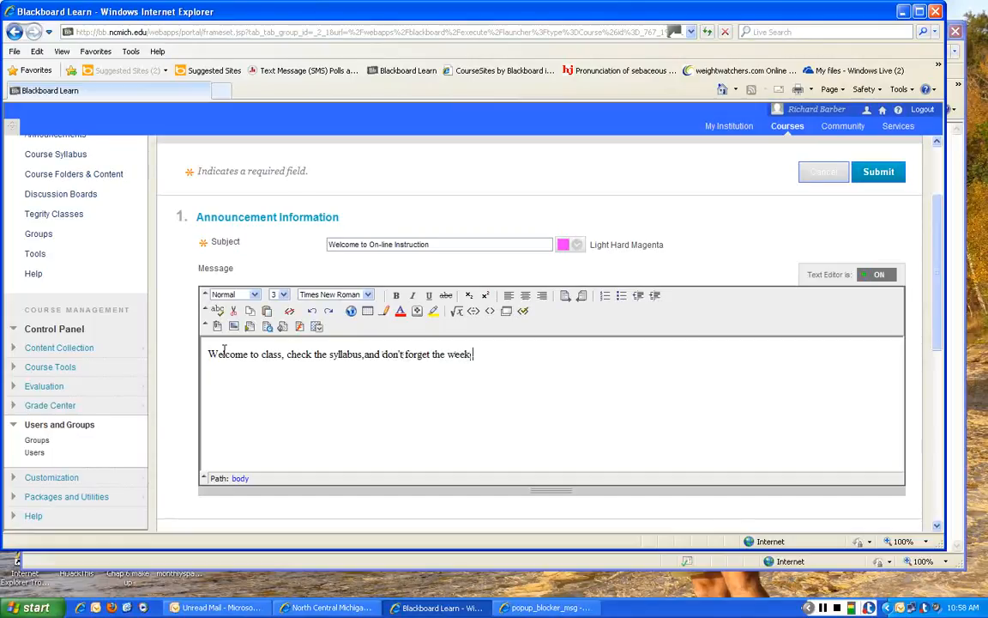
type(" one activities.")
Format the whole message sentence in bold Arial.
left_click(209, 355)
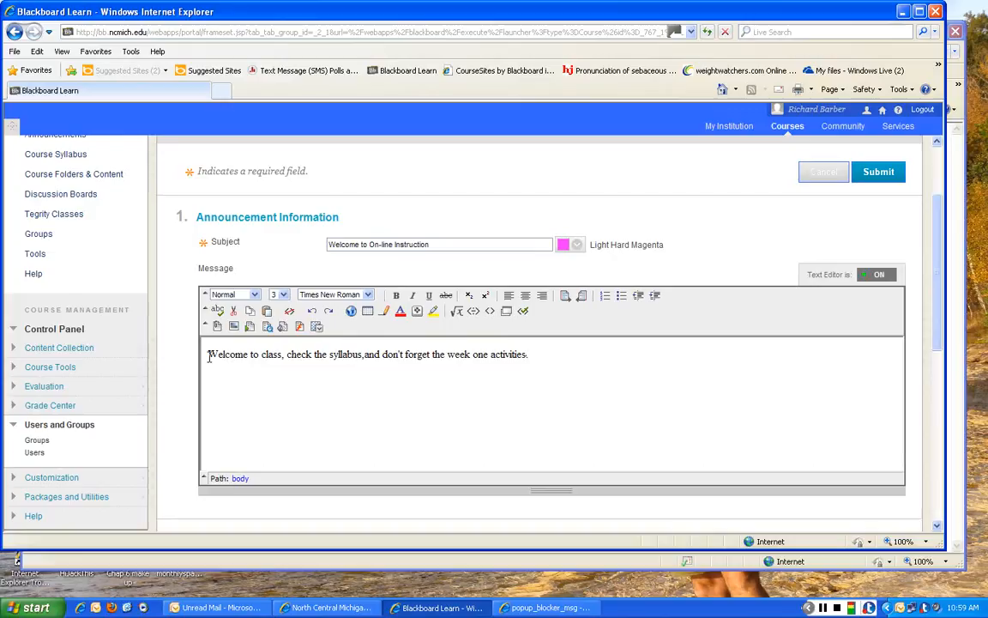
left_click_drag(209, 354, 533, 354)
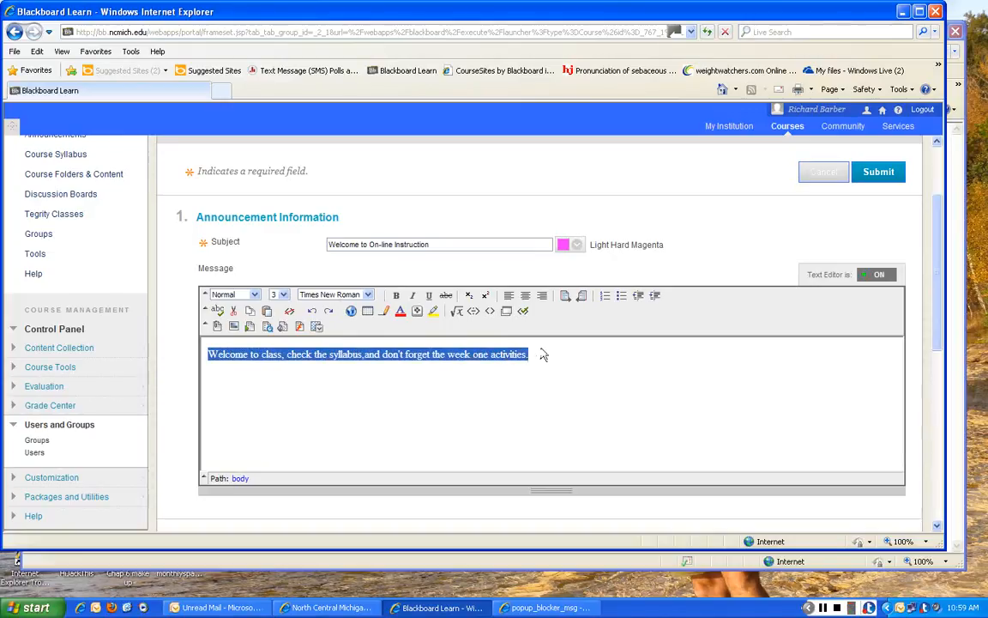
left_click(333, 295)
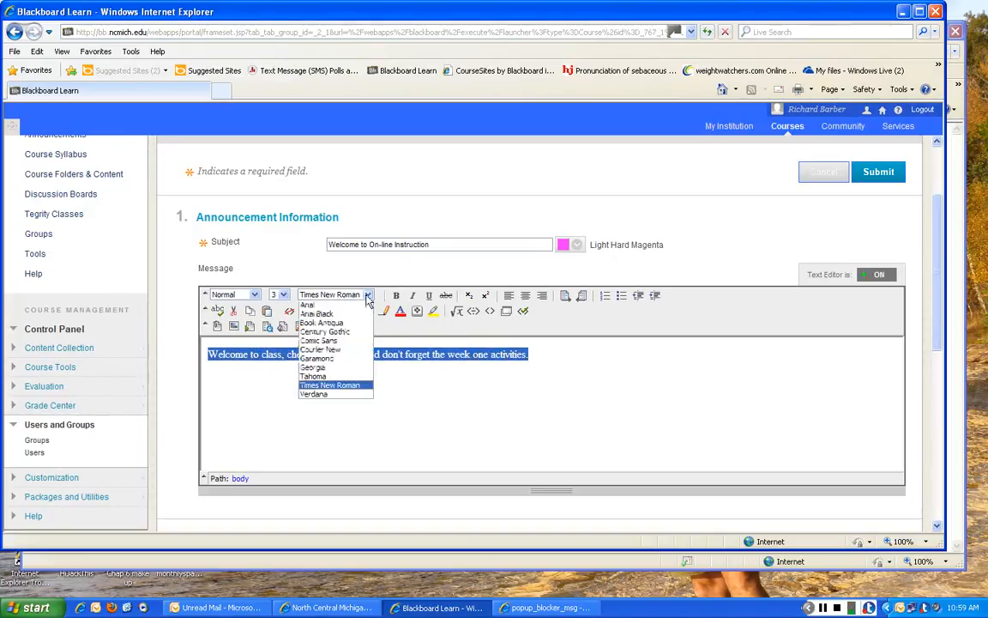
left_click(307, 306)
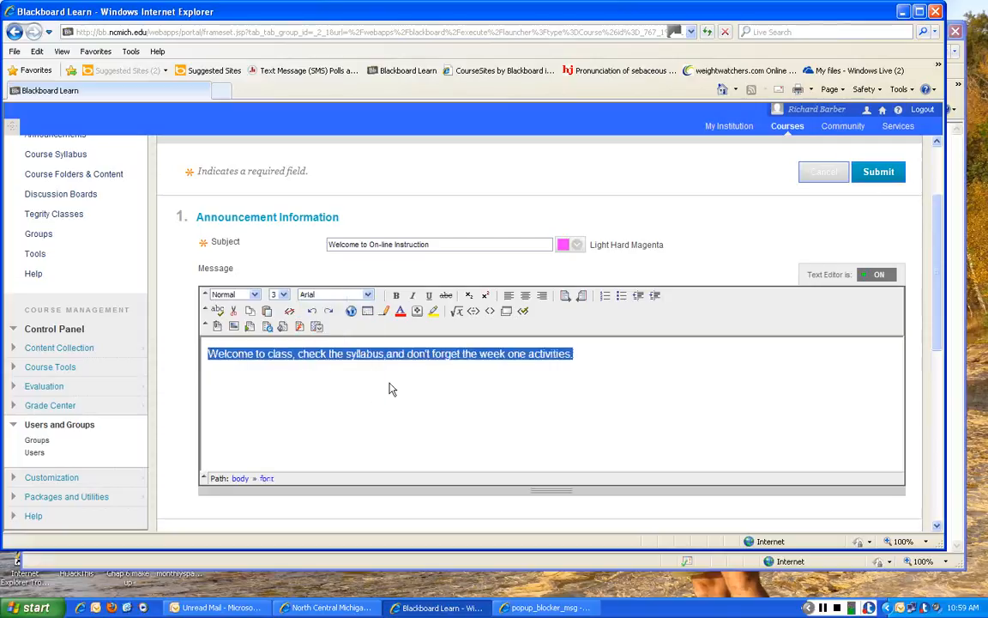
left_click(395, 295)
left_click(437, 432)
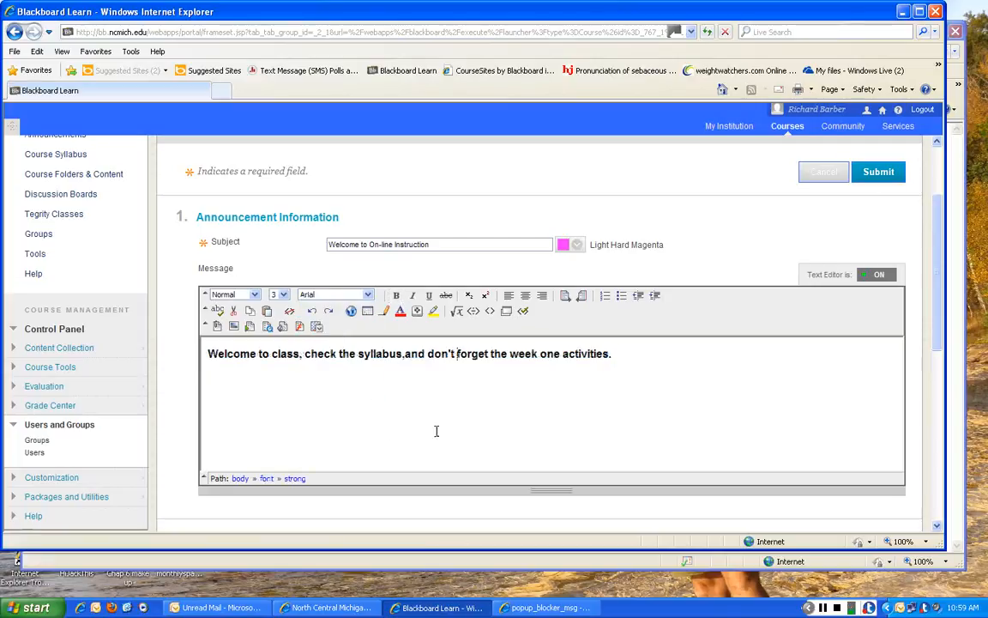
Color the whole message sentence Light Red-Pink (#FF3366).
left_click_drag(208, 353, 624, 347)
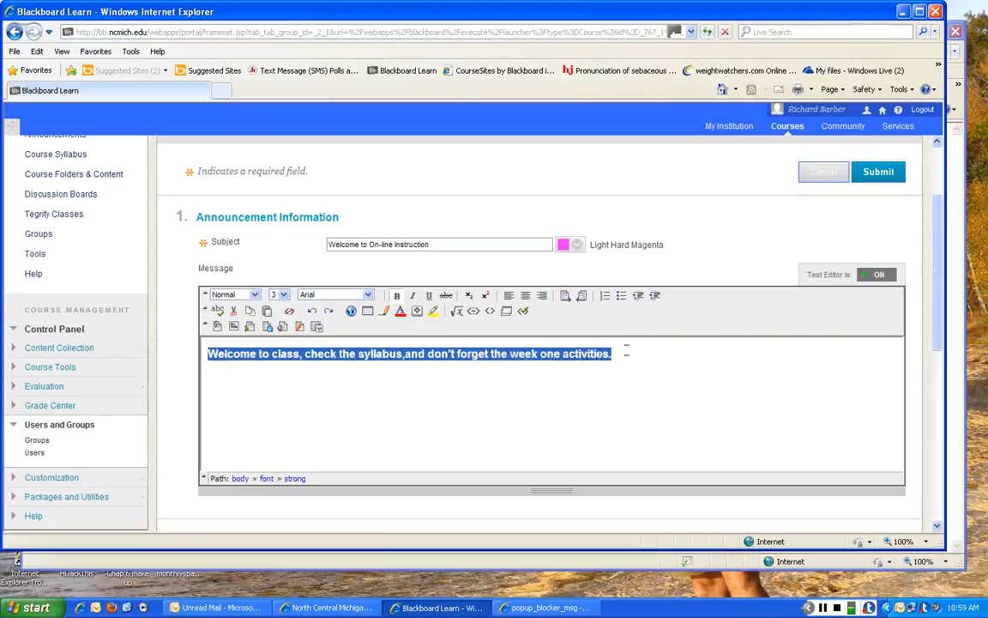
left_click(400, 314)
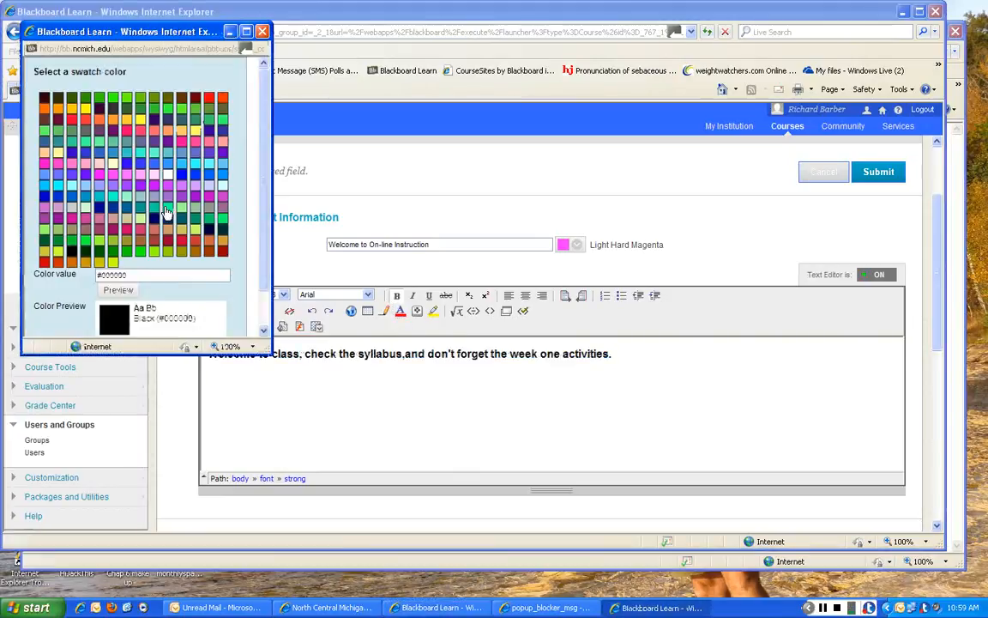
left_click(126, 128)
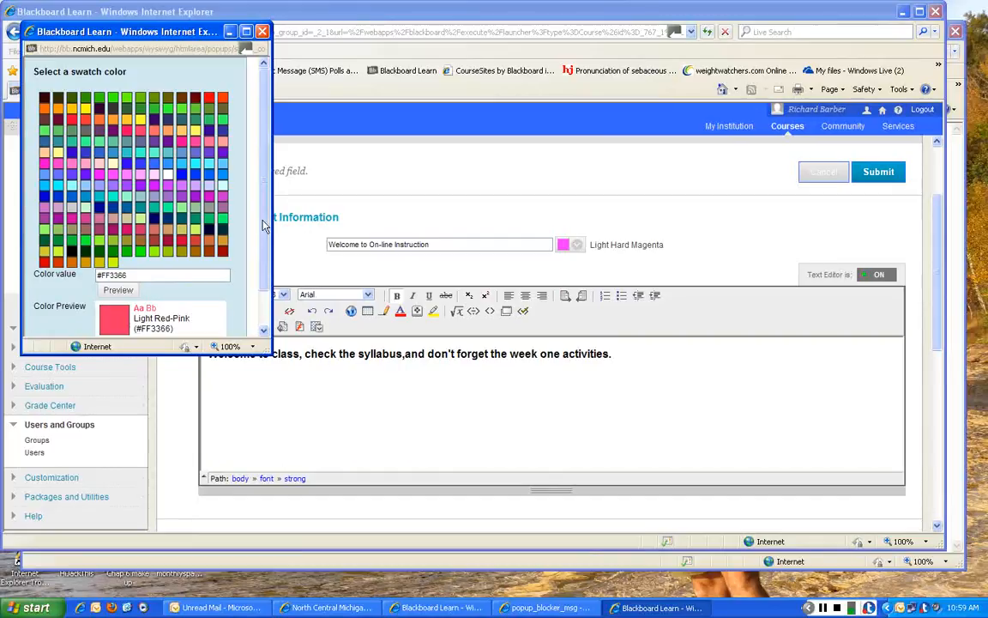
scroll(264, 225, "down", 2)
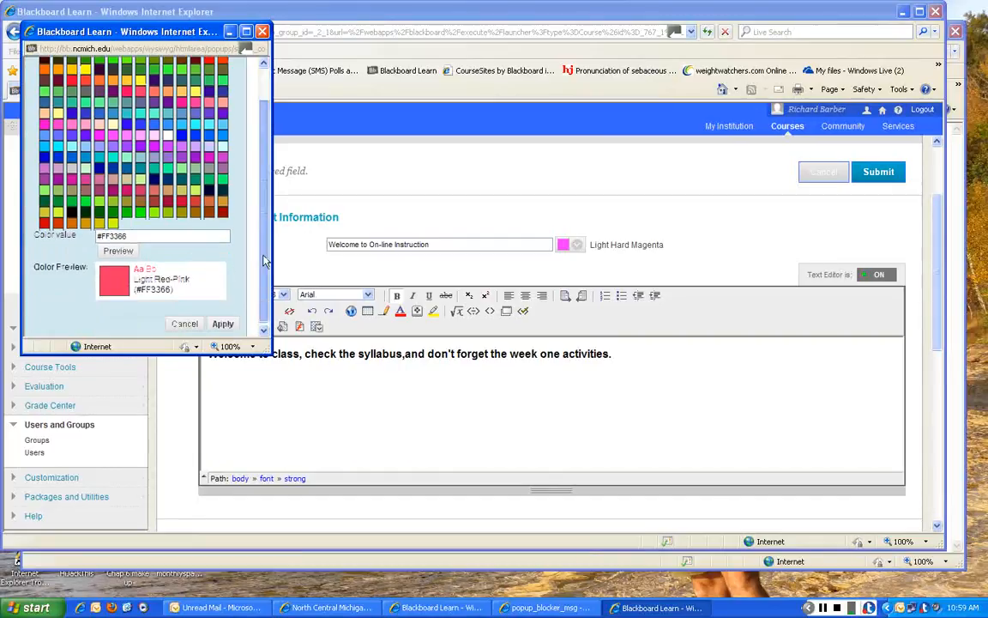
left_click(224, 322)
left_click(541, 432)
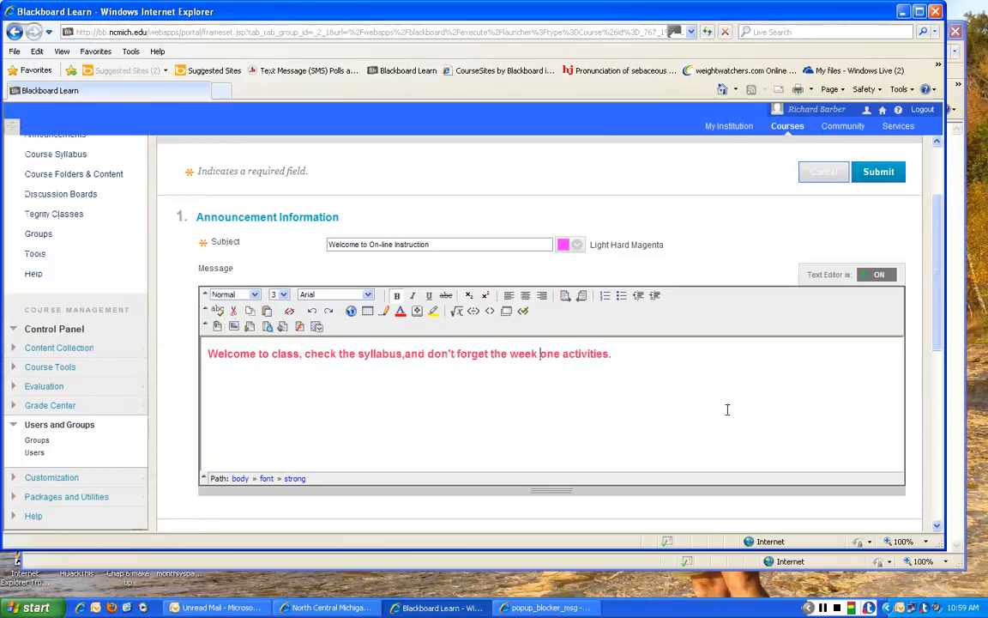
Make the announcement's duration Not Date Restricted and enable sending an email copy immediately.
scroll(726, 409, "down", 1)
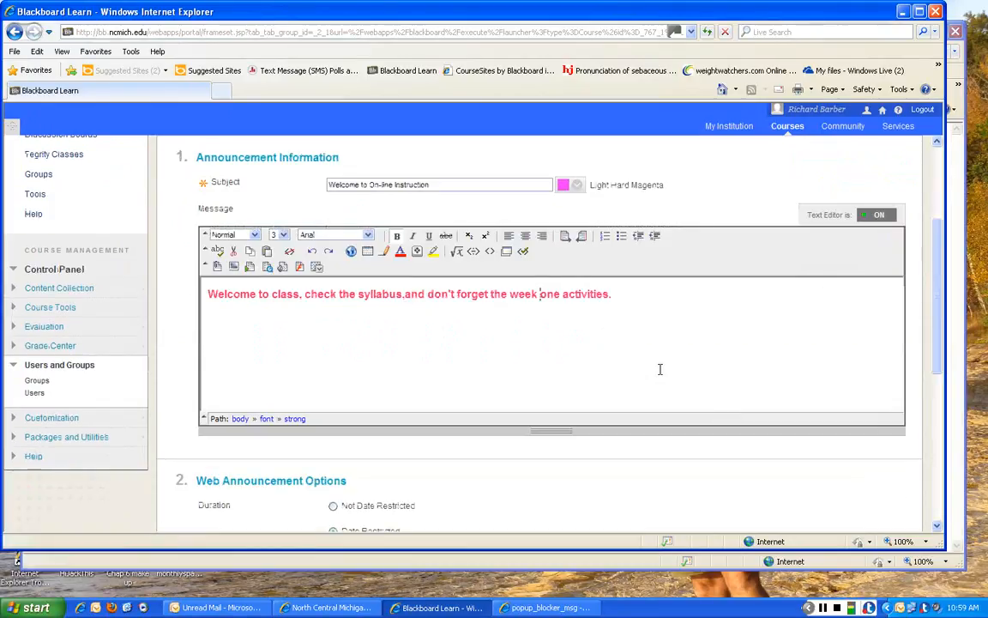
scroll(660, 372, "down", 4)
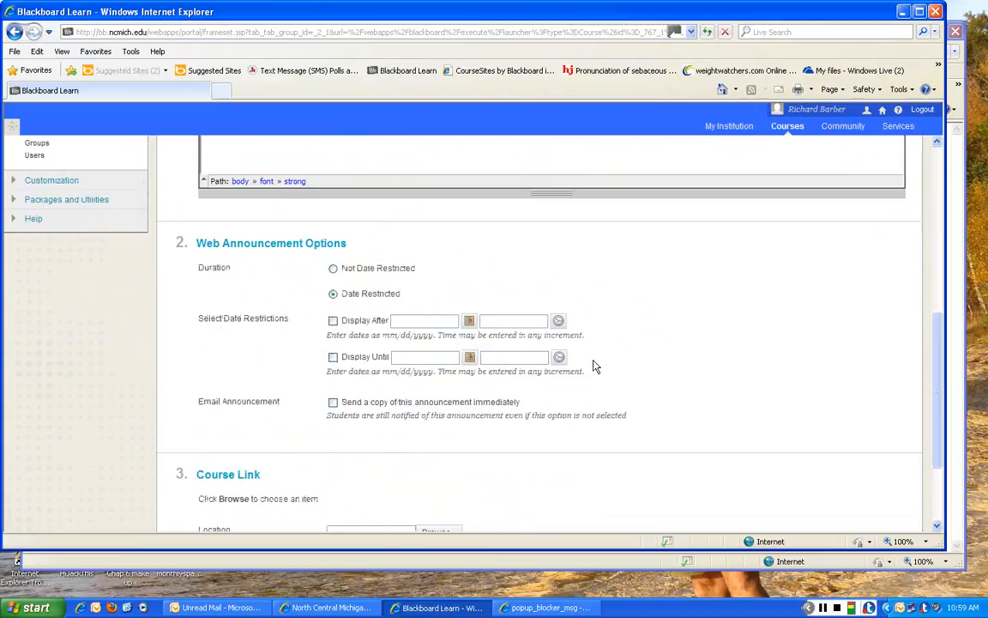
left_click(333, 270)
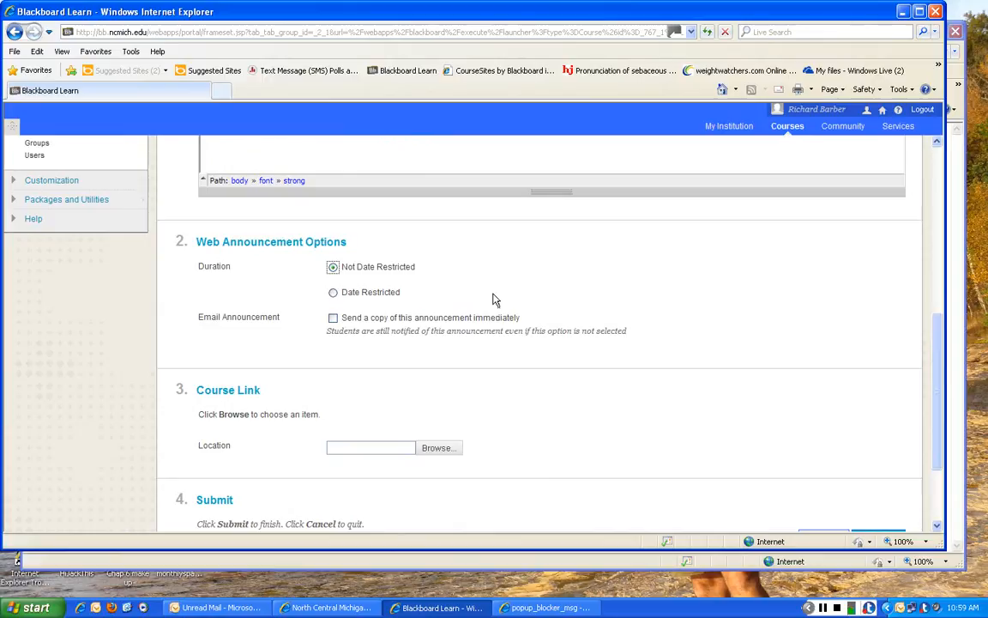
left_click(333, 319)
Review the announcement's message, web announcement options, course link and submit sections.
scroll(565, 307, "down", 2)
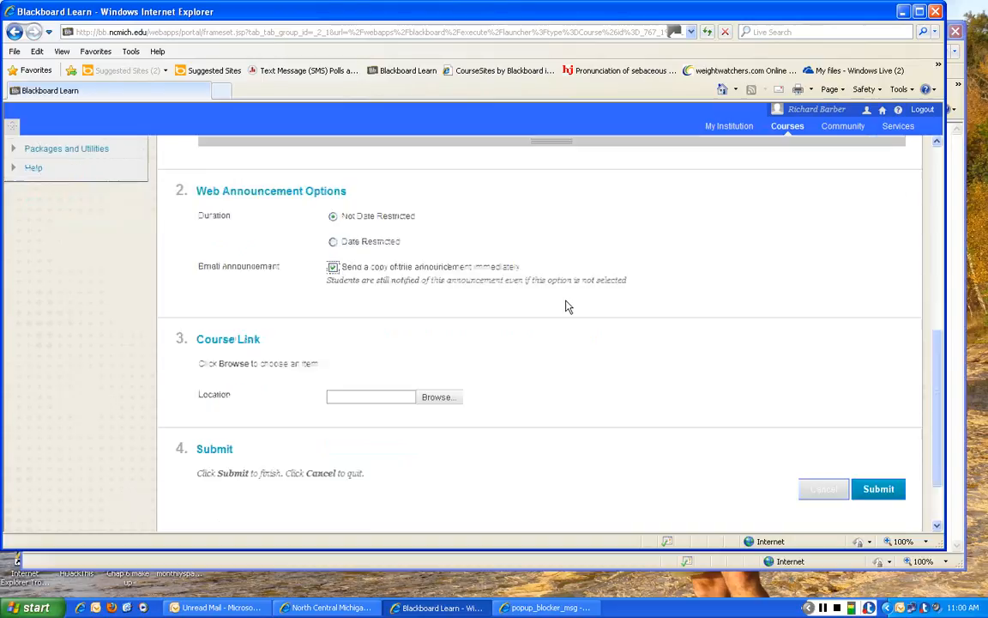
scroll(565, 307, "down", 2)
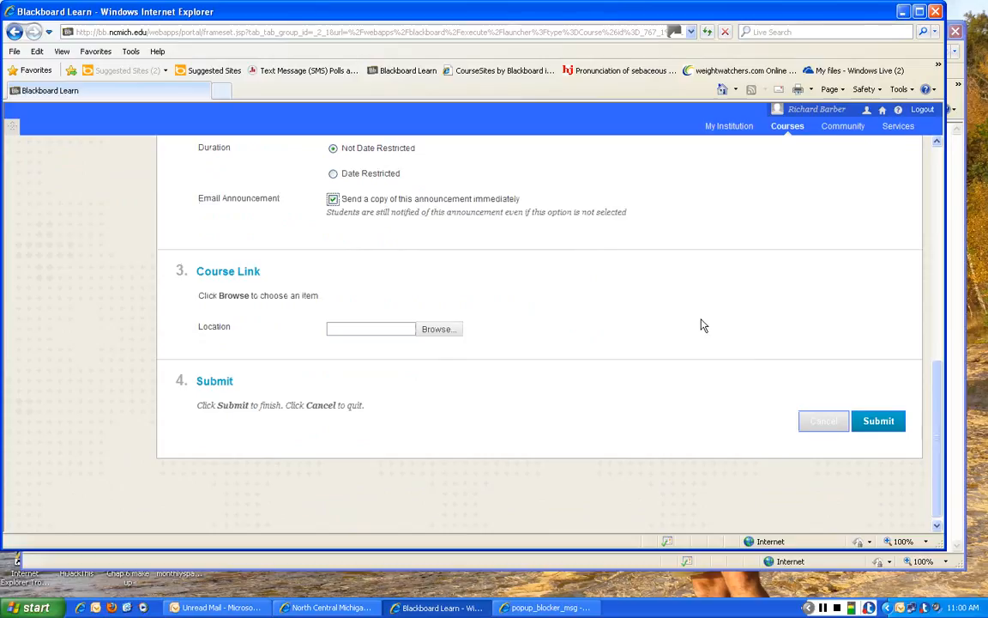
scroll(702, 326, "up", 1)
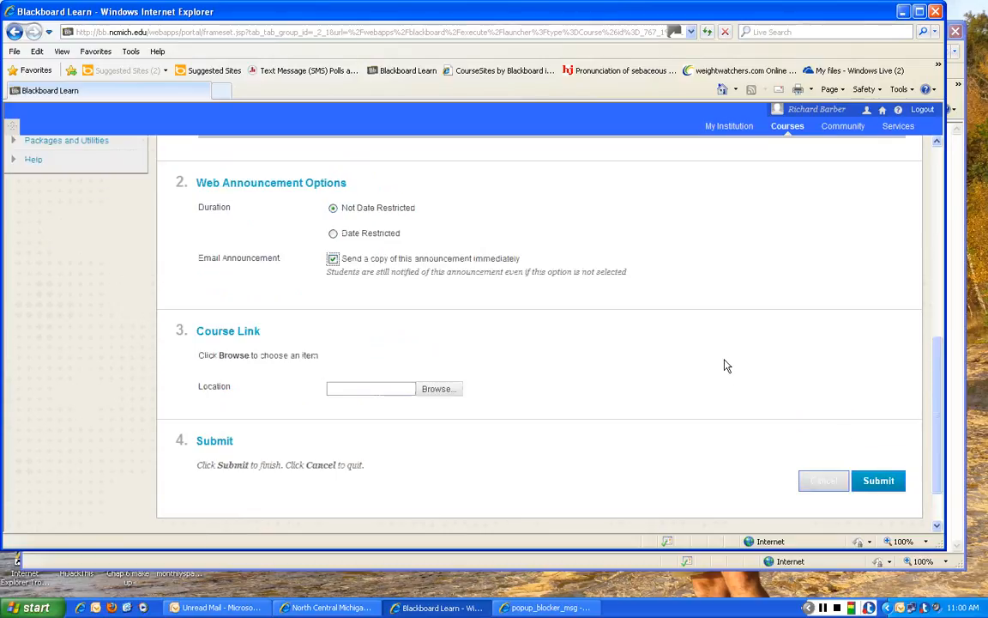
scroll(669, 271, "up", 3)
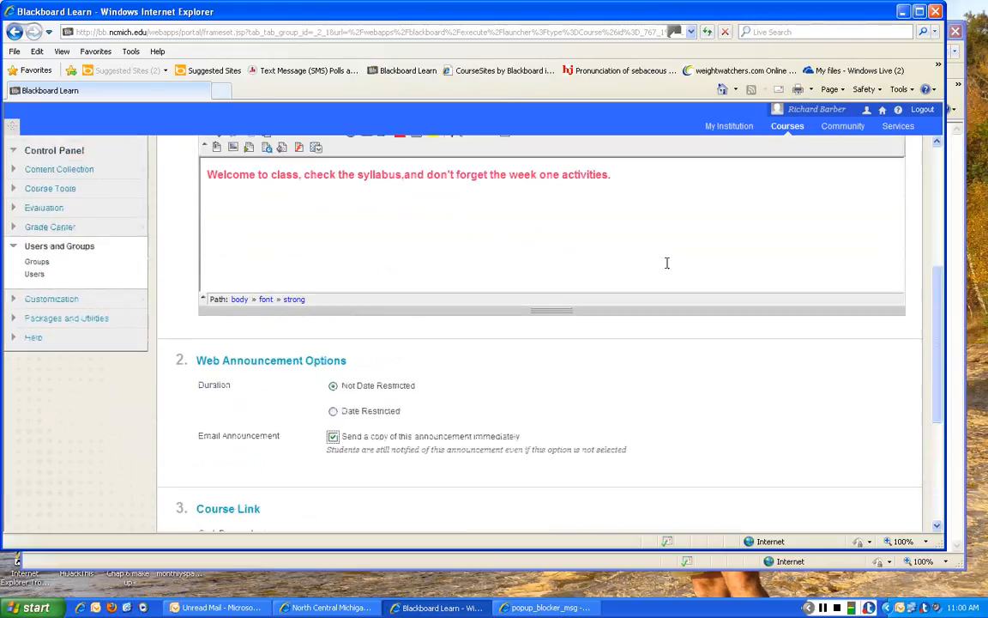
scroll(666, 263, "down", 2)
scroll(666, 262, "up", 2)
scroll(666, 262, "up", 1)
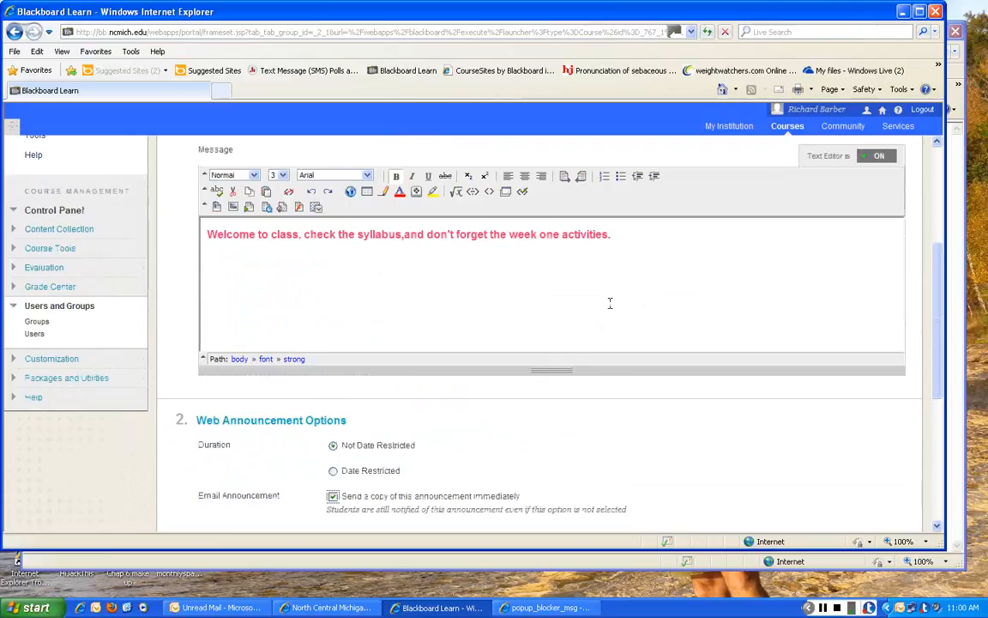
scroll(610, 305, "down", 3)
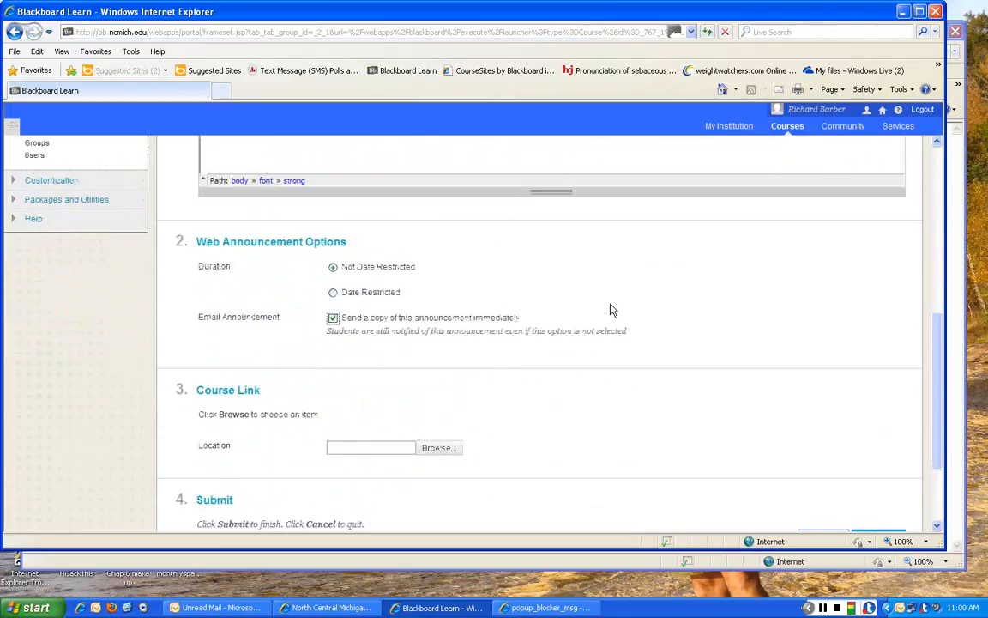
Cancel the announcement without submitting it and open the course's Course Folders & Content area.
scroll(610, 310, "down", 2)
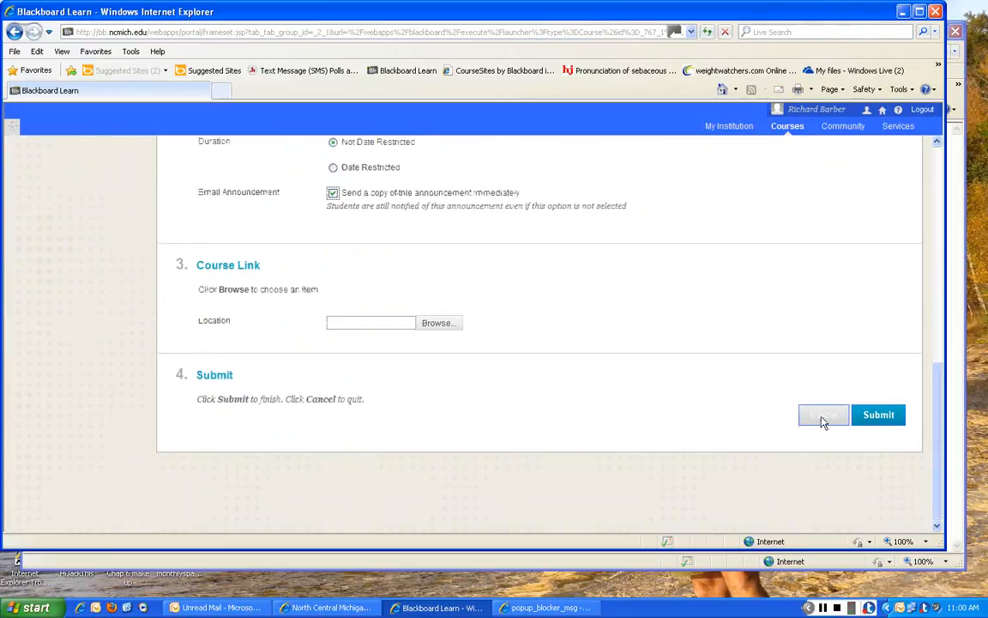
left_click(822, 418)
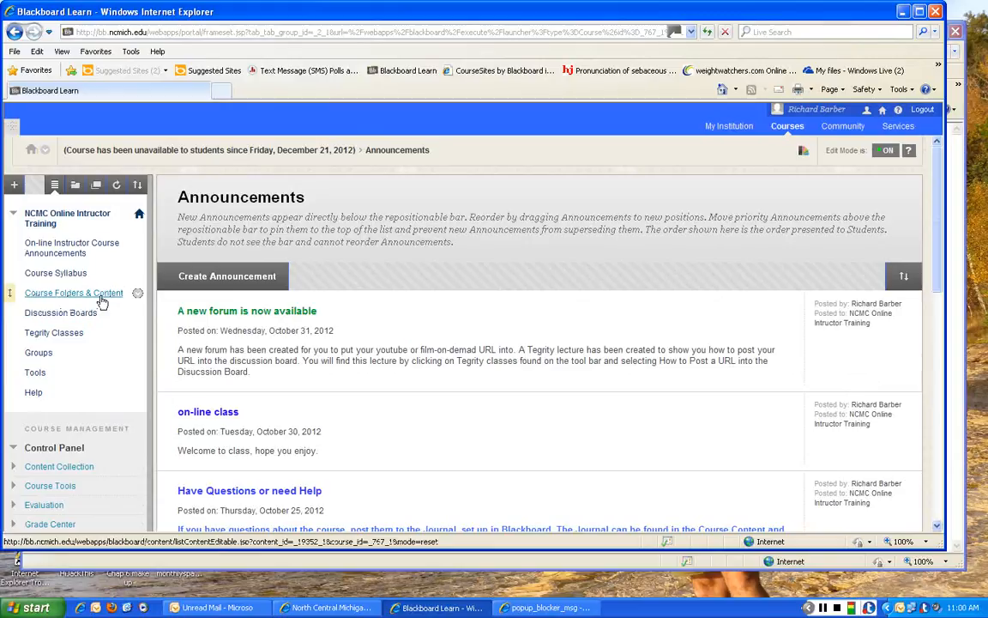
left_click(99, 296)
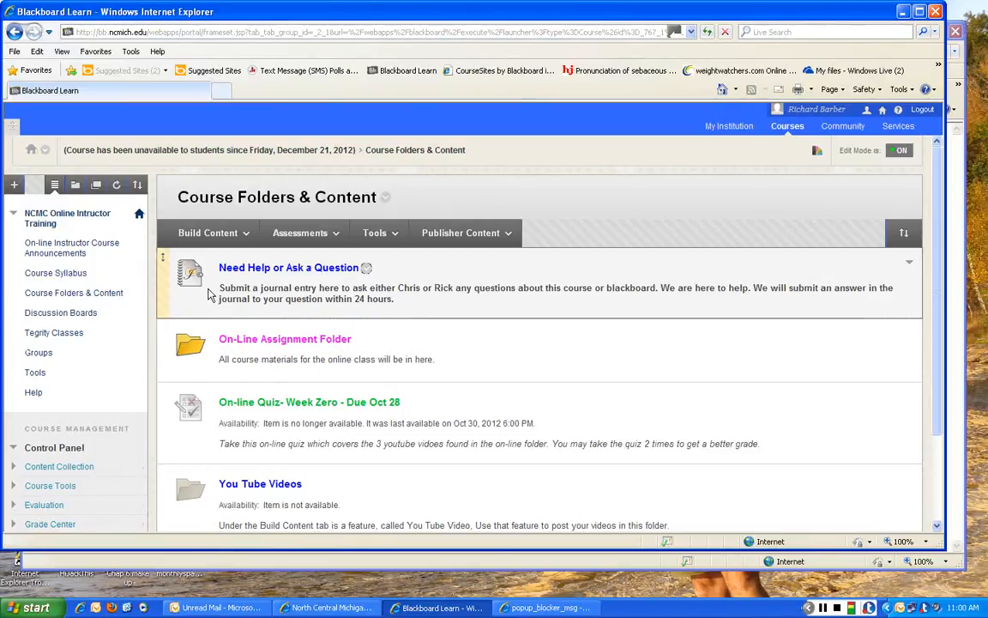
scroll(207, 294, "down", 2)
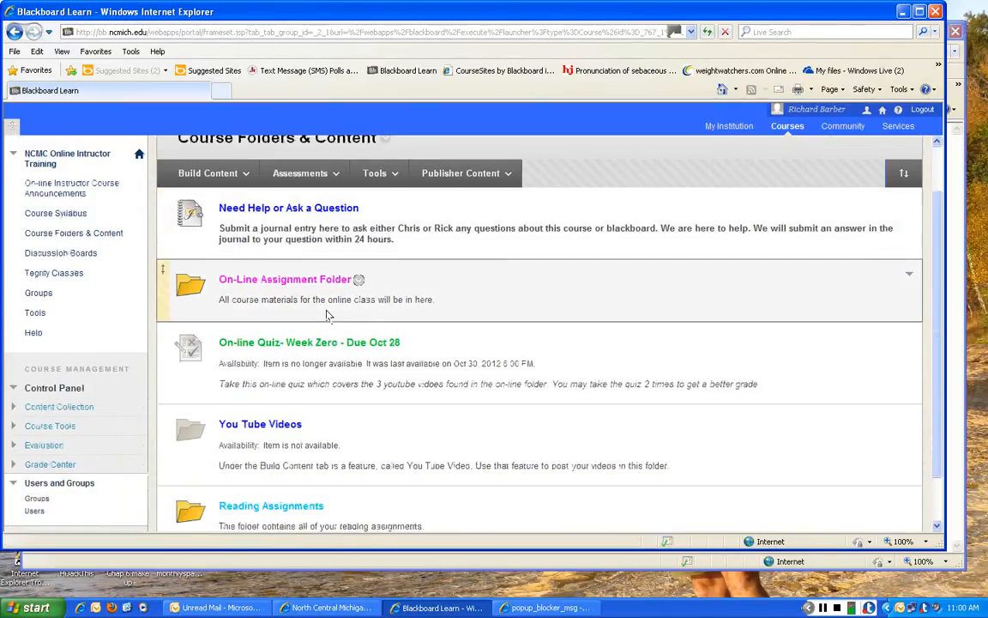
scroll(379, 313, "down", 2)
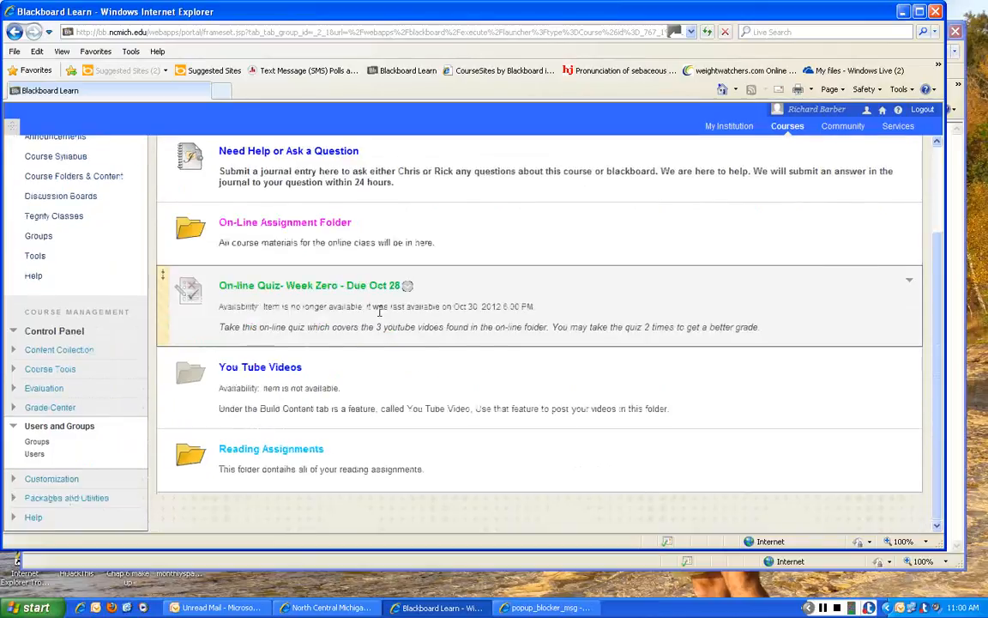
scroll(379, 313, "up", 2)
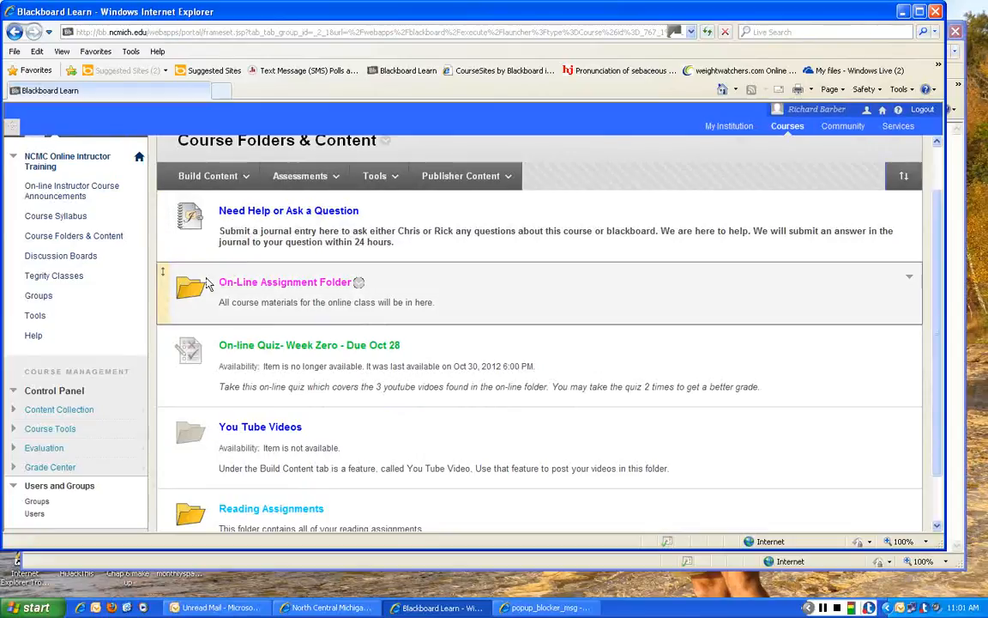
Start a new content folder named "Week one" and color its name Medium Teal-Cyan (#33CC99).
left_click(208, 178)
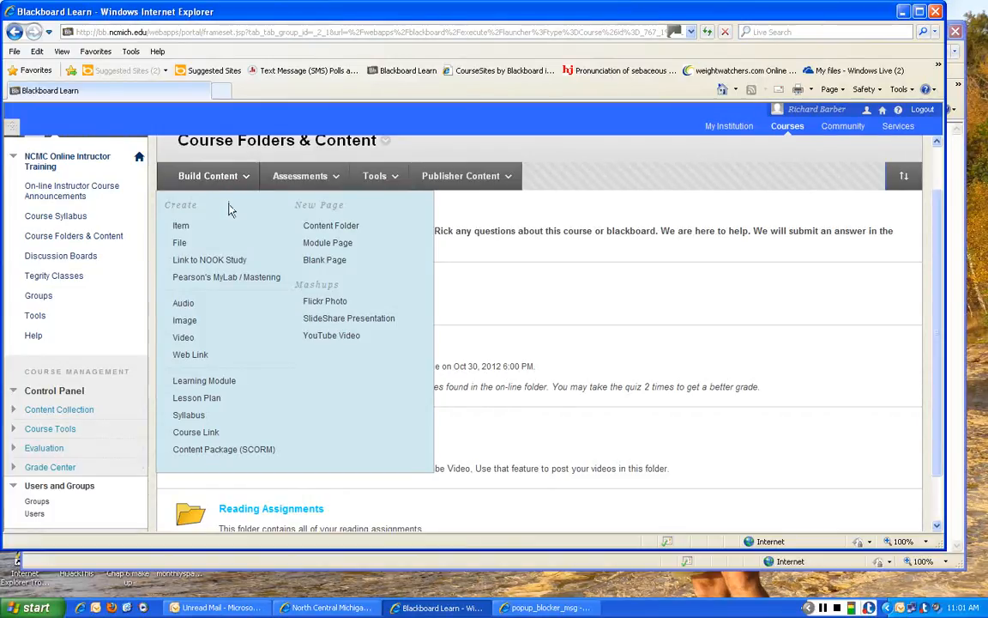
left_click(320, 230)
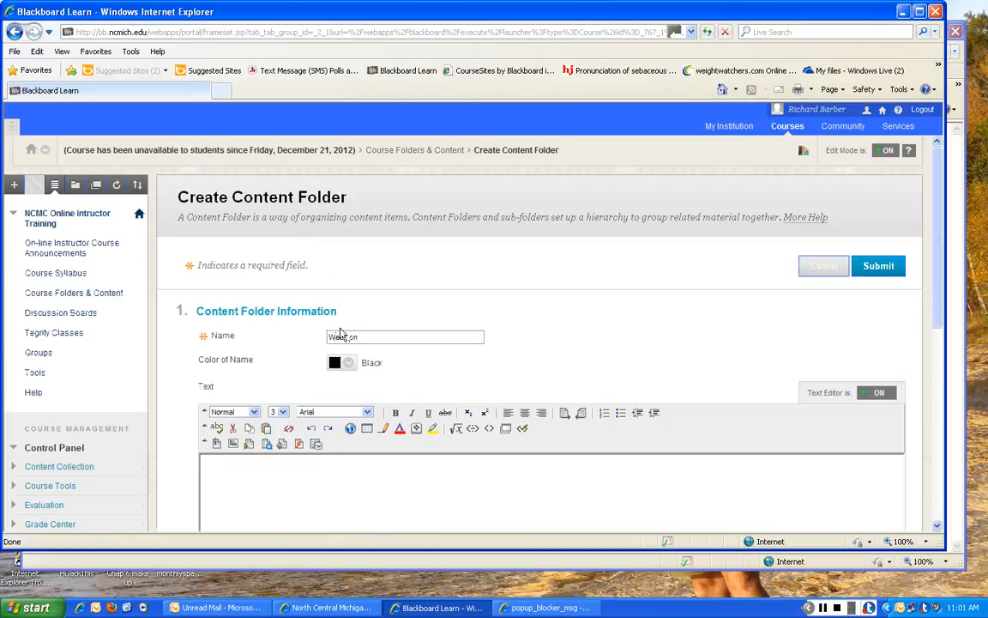
type("e")
left_click(350, 367)
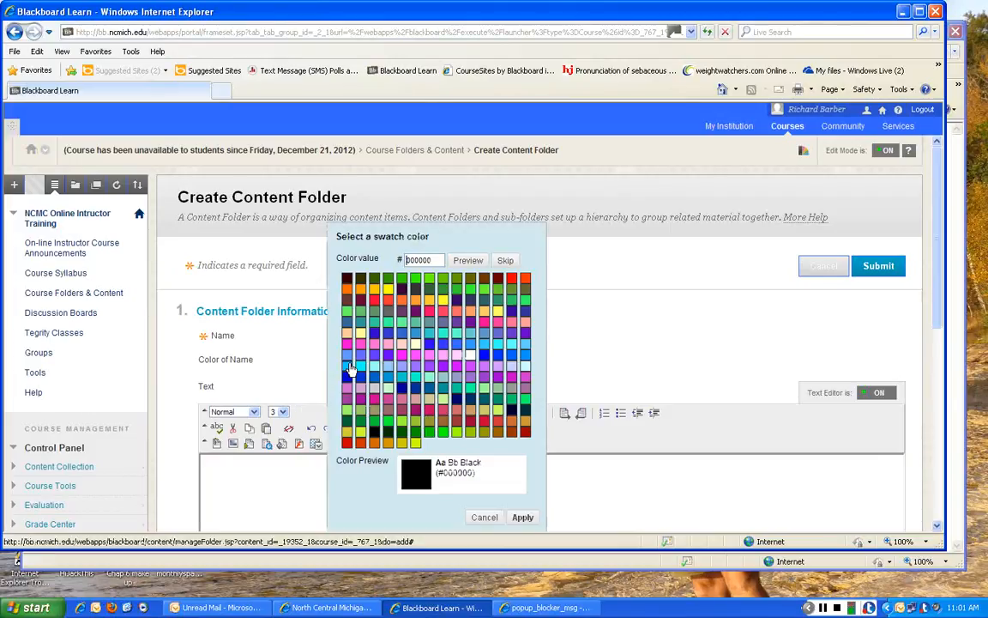
left_click(374, 322)
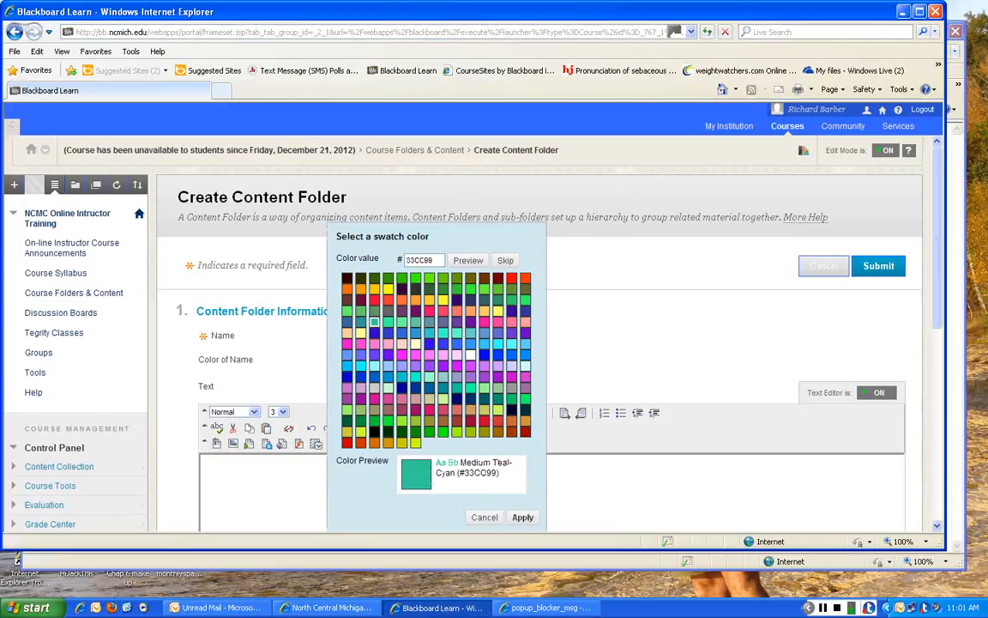
left_click(522, 518)
Enter "Look in here for this week's activities" as the content folder's description text.
scroll(525, 374, "down", 1)
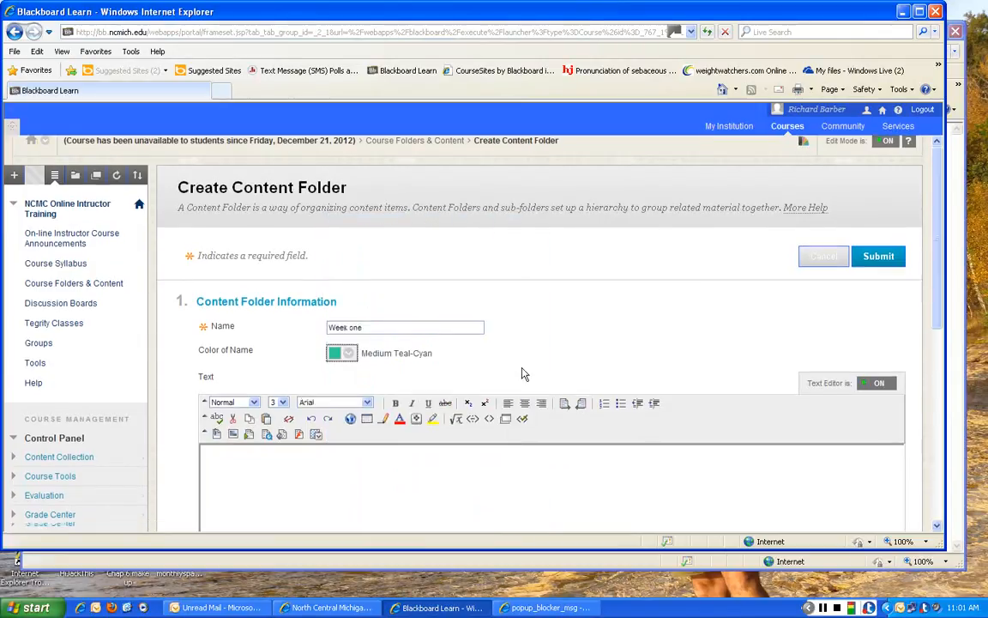
scroll(523, 373, "down", 3)
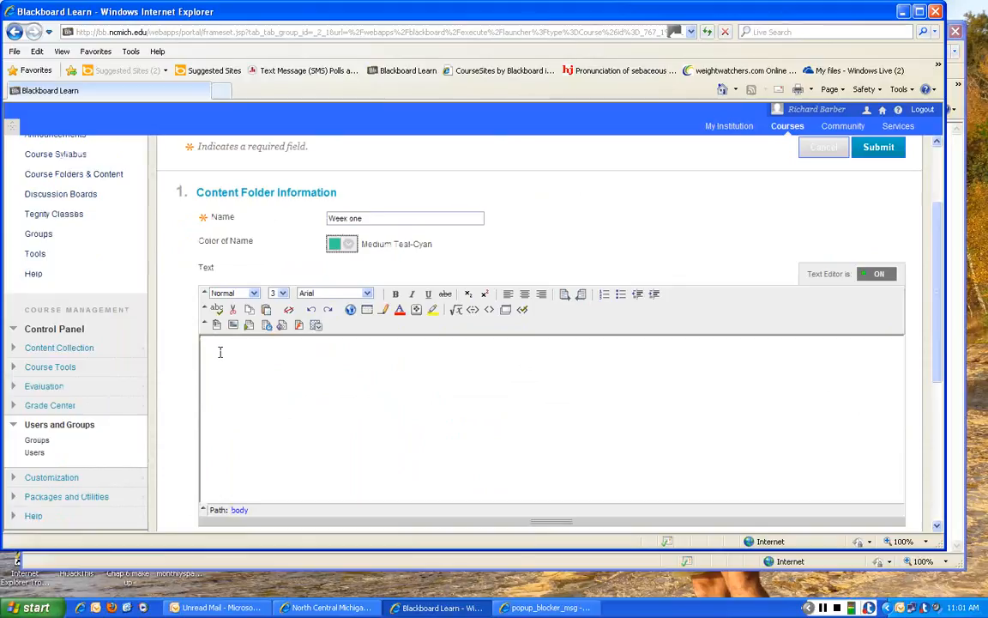
left_click(220, 352)
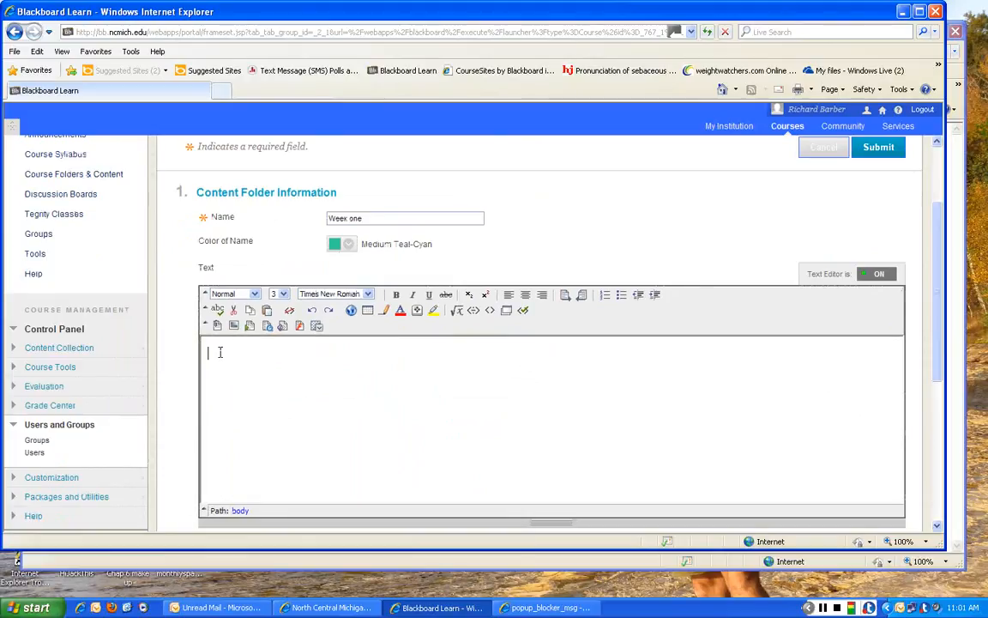
type("Look in here for ")
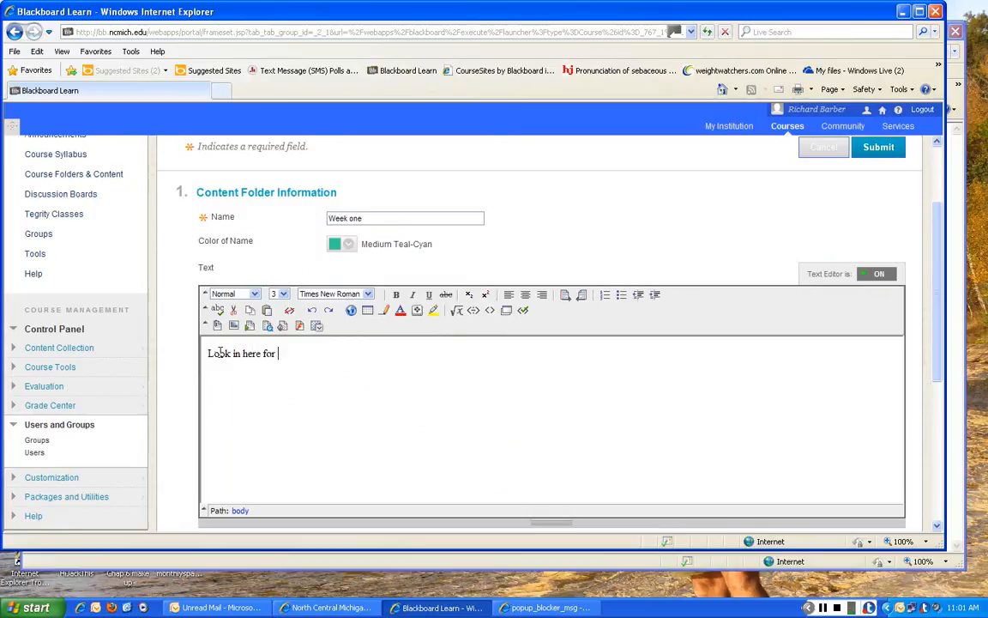
type("this week's activitie")
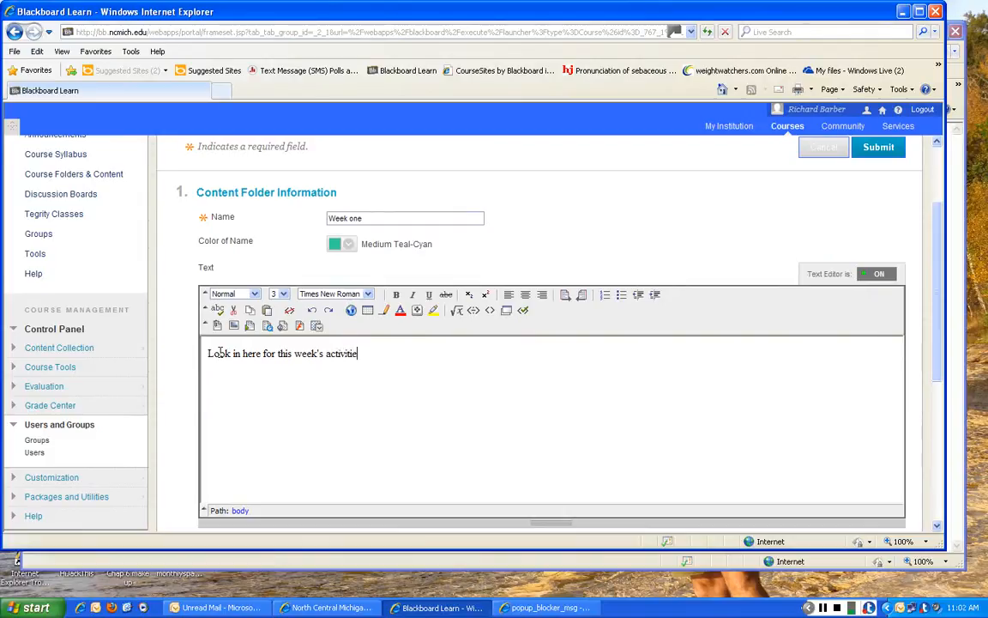
type("s")
key("Return")
Format the whole folder description sentence in bold Arial.
left_click_drag(207, 354, 375, 357)
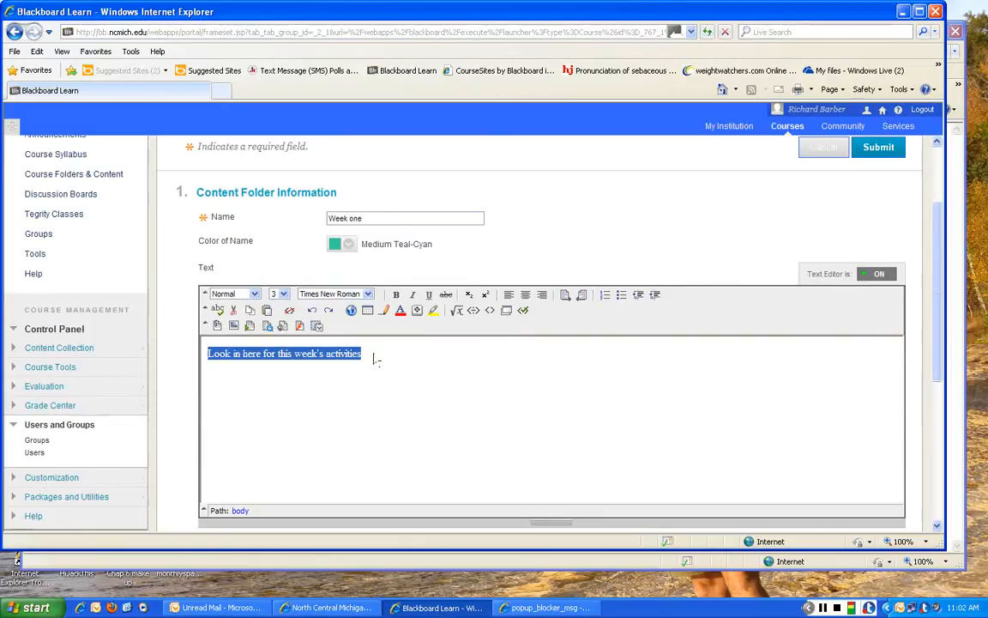
left_click(370, 296)
left_click(381, 305)
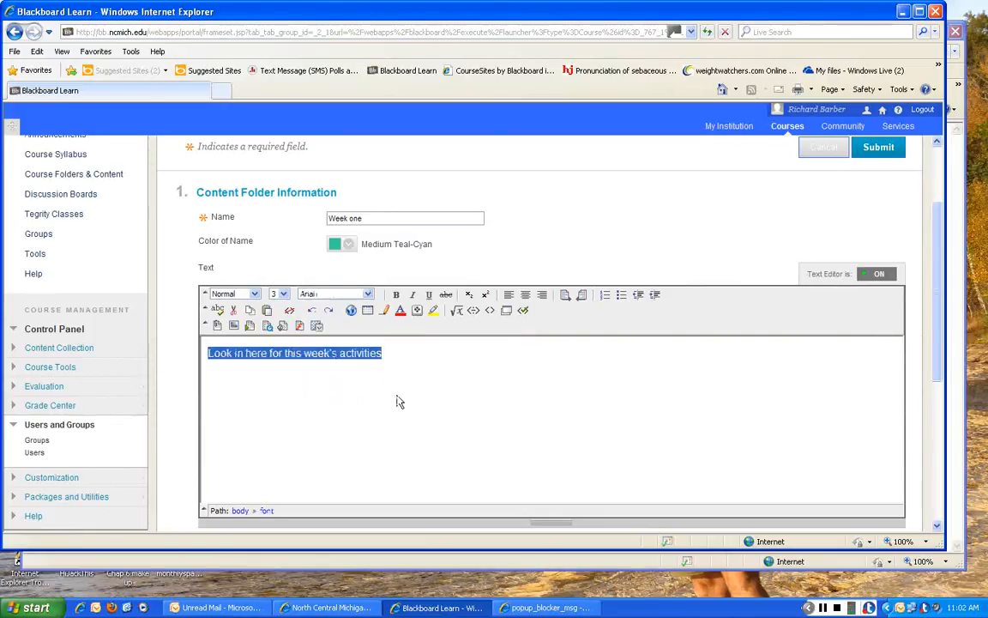
key("ctrl+b")
left_click(415, 399)
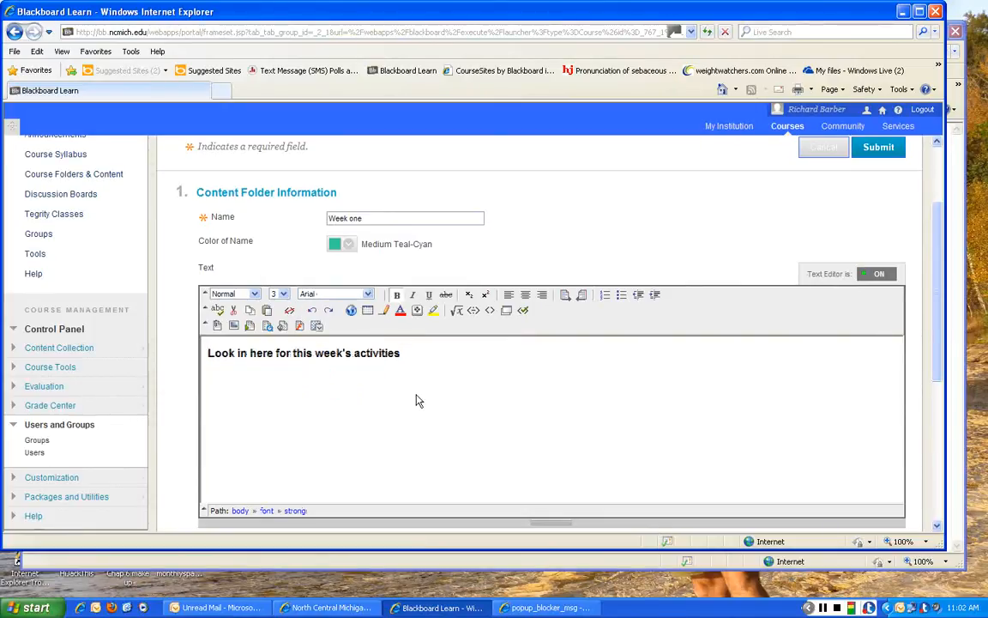
Color the whole folder description sentence Dark Faded Cyan (#009999).
left_click_drag(208, 353, 399, 353)
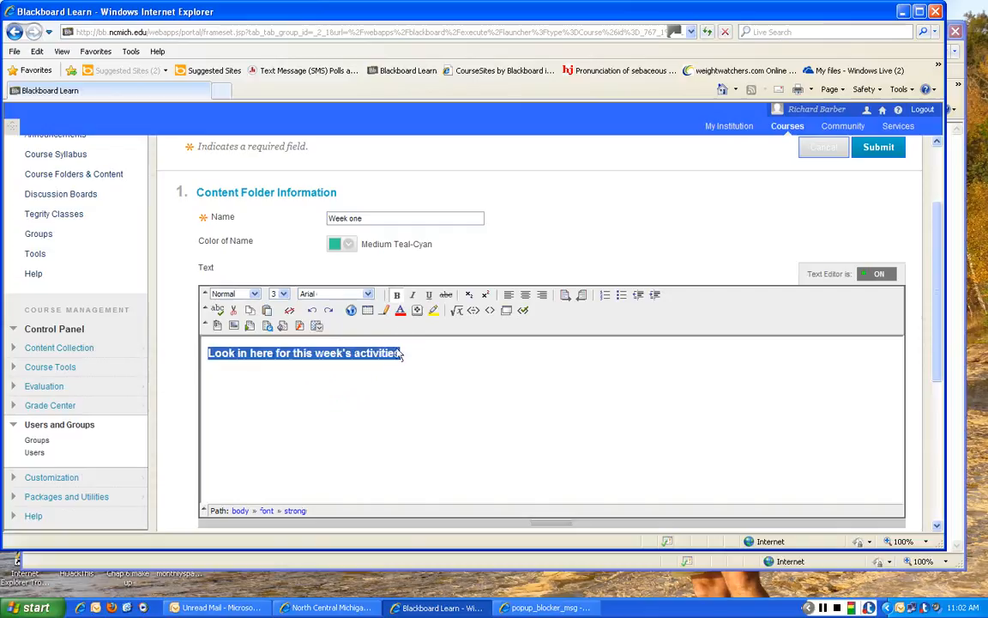
left_click(400, 316)
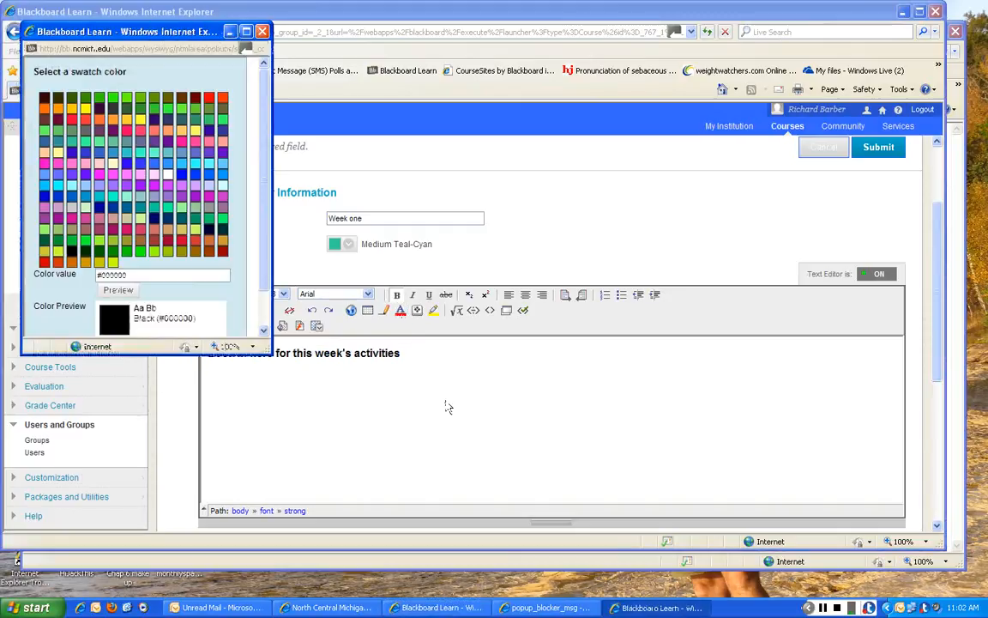
left_click(127, 188)
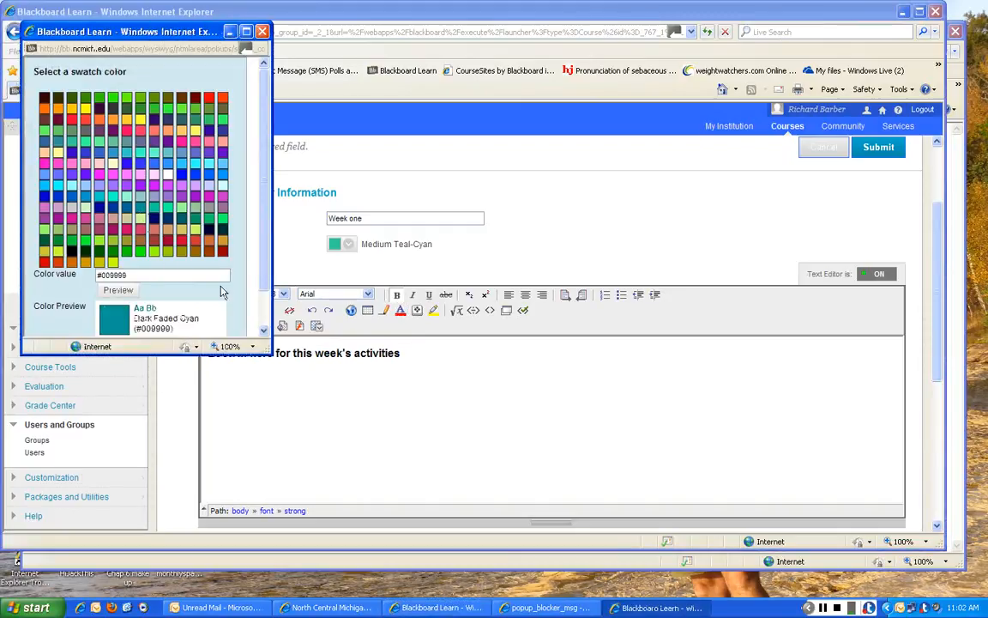
scroll(260, 264, "down", 1)
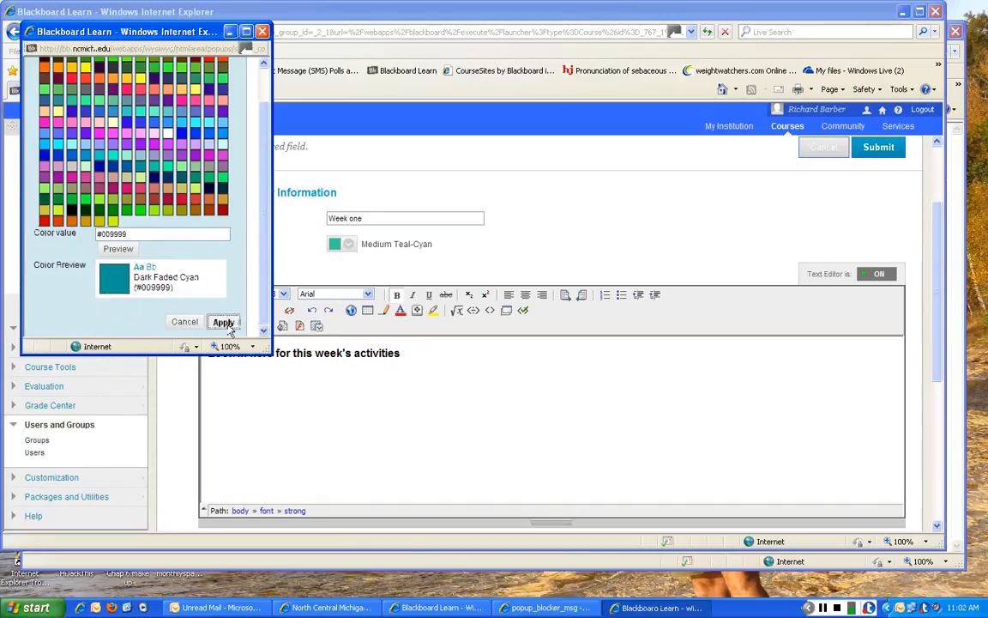
left_click(228, 323)
left_click(459, 401)
Enable the folder's Display After restriction and set it to 04/22/2013 at 12:30 AM.
scroll(463, 401, "down", 5)
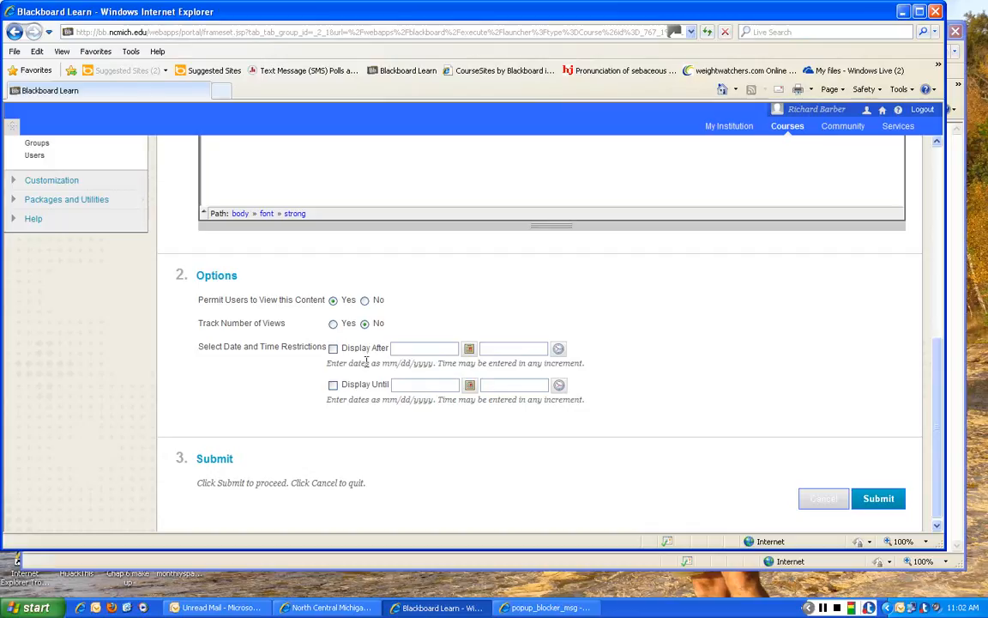
left_click(334, 349)
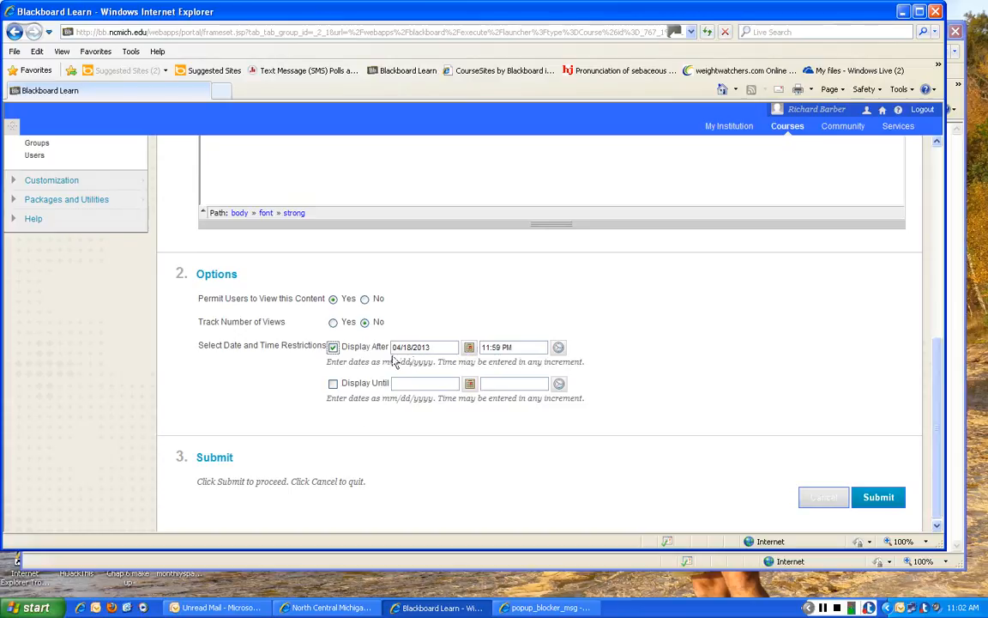
left_click(469, 348)
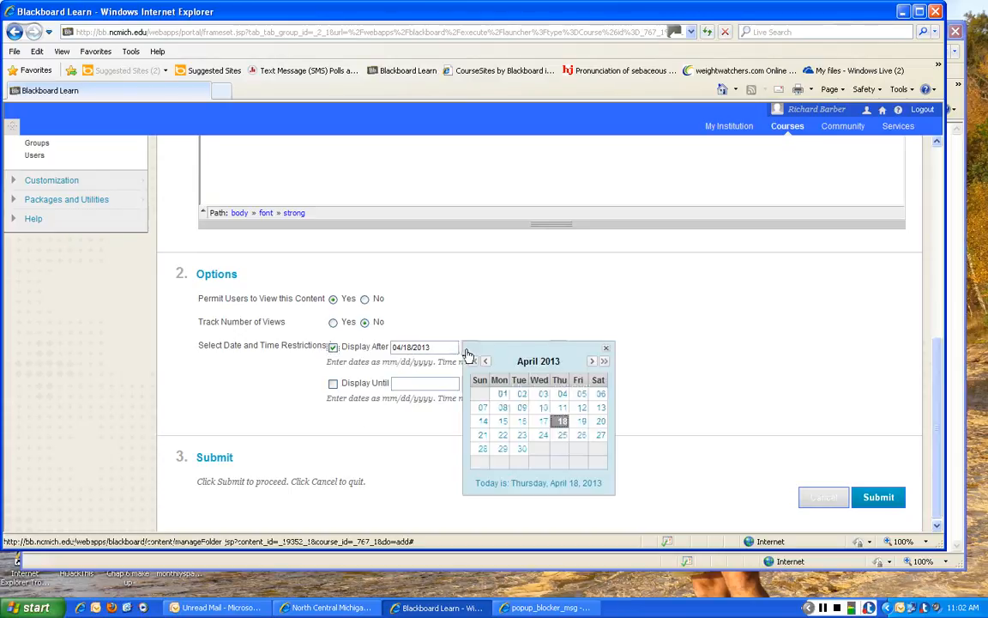
left_click(502, 435)
left_click(558, 347)
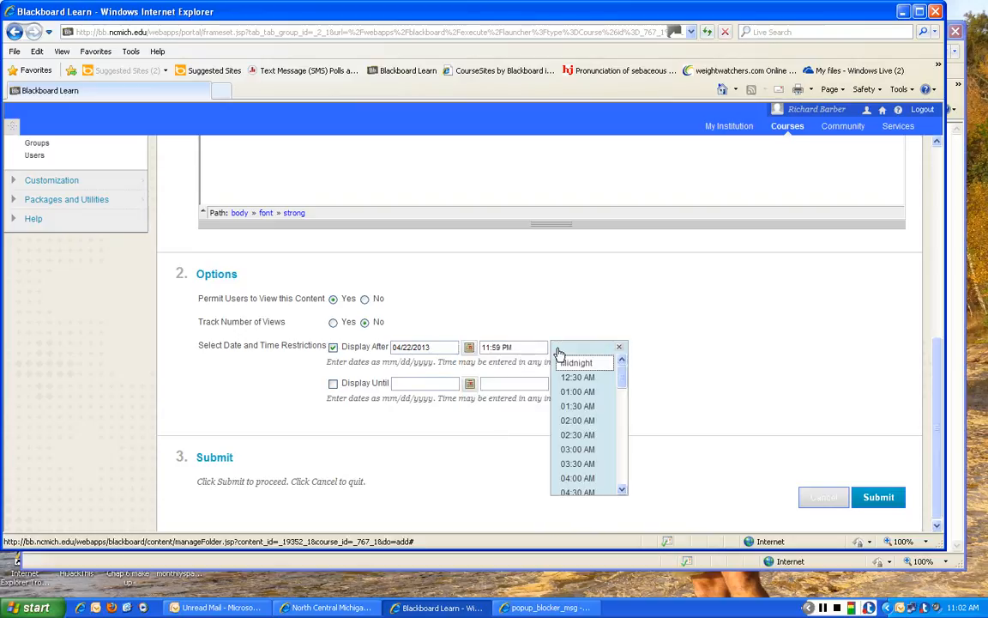
left_click(577, 378)
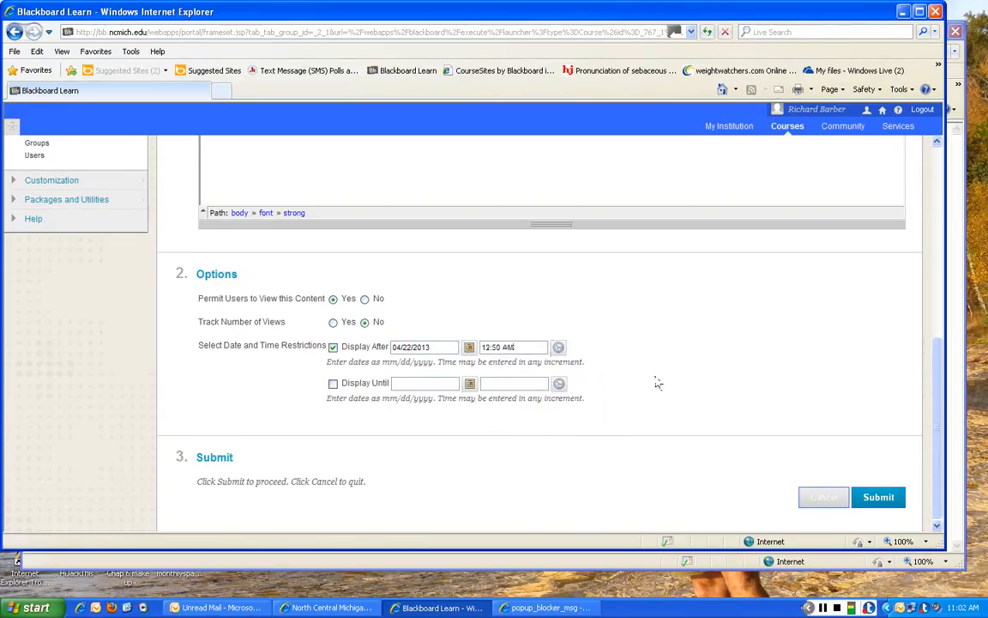
Enable the folder's Display Until restriction and set it to 04/26/2013 at midnight (12:00 AM).
left_click(333, 383)
left_click(470, 384)
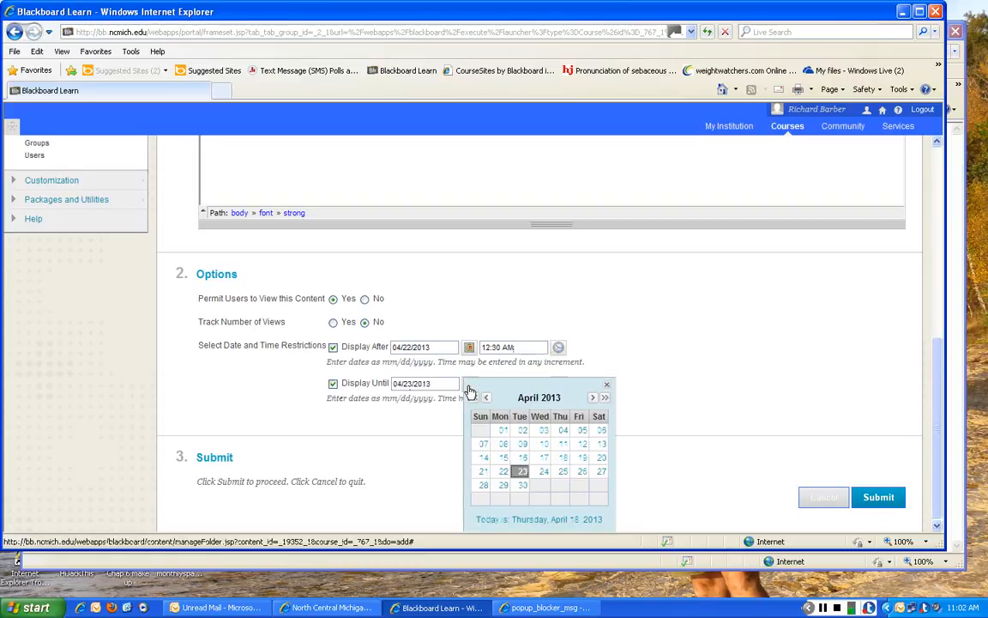
left_click(583, 473)
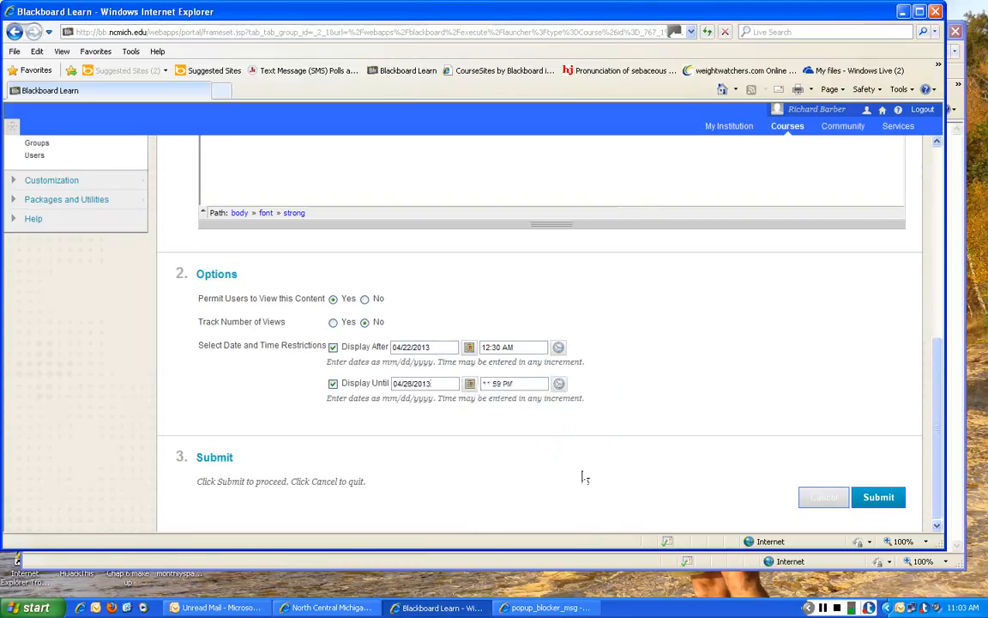
left_click(560, 386)
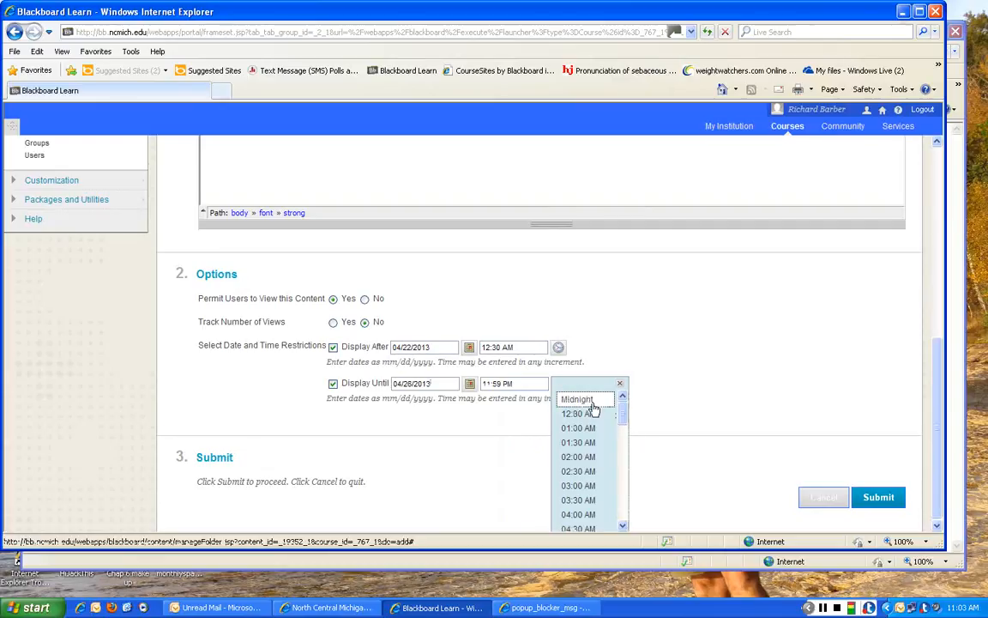
left_click(588, 400)
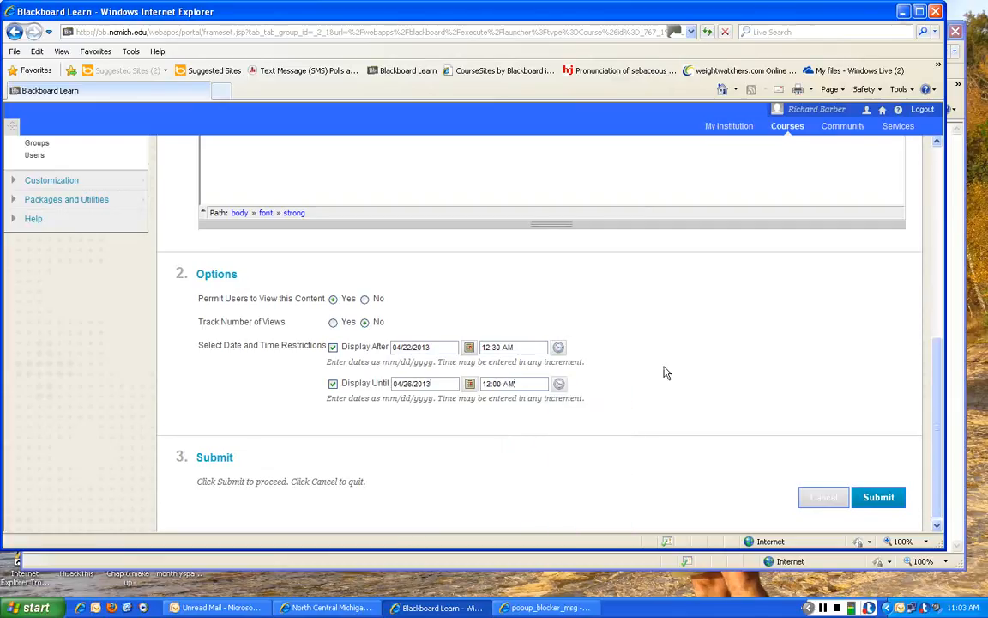
Submit the new content folder and open Week one from the course content list.
scroll(666, 372, "down", 1)
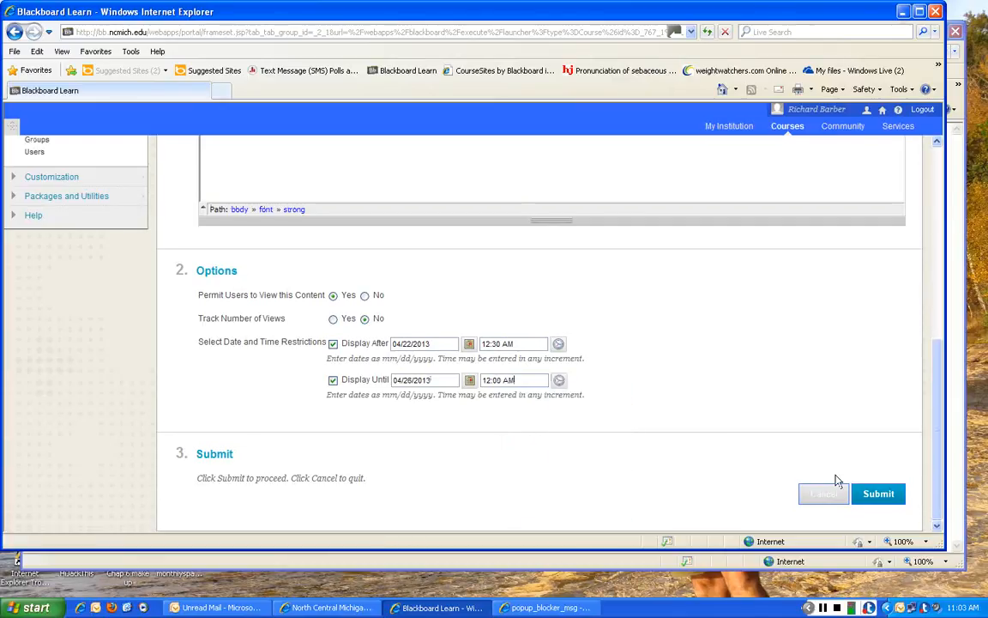
left_click(884, 497)
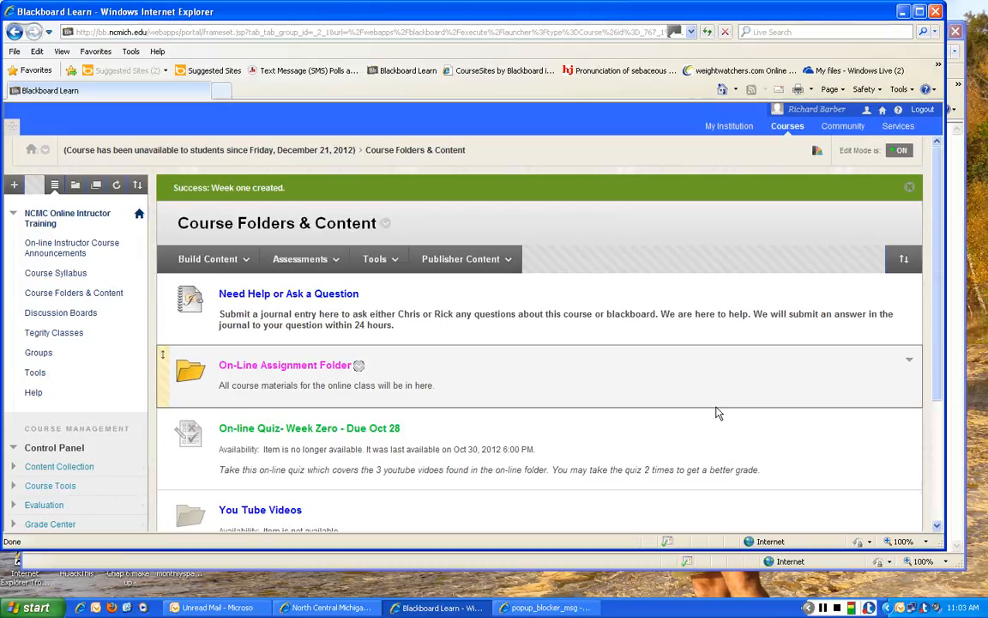
scroll(717, 414, "down", 4)
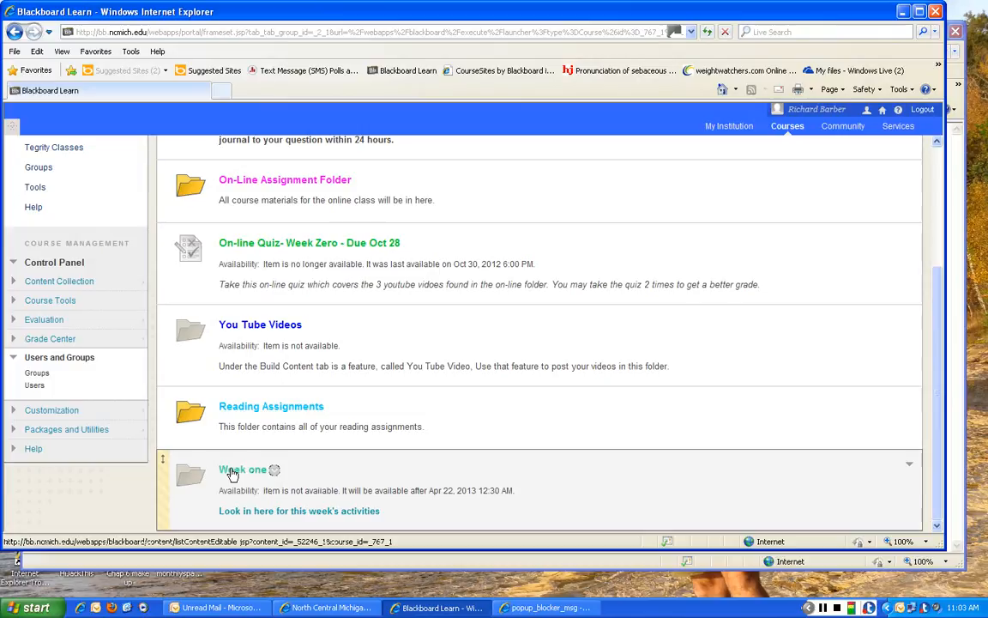
left_click(232, 472)
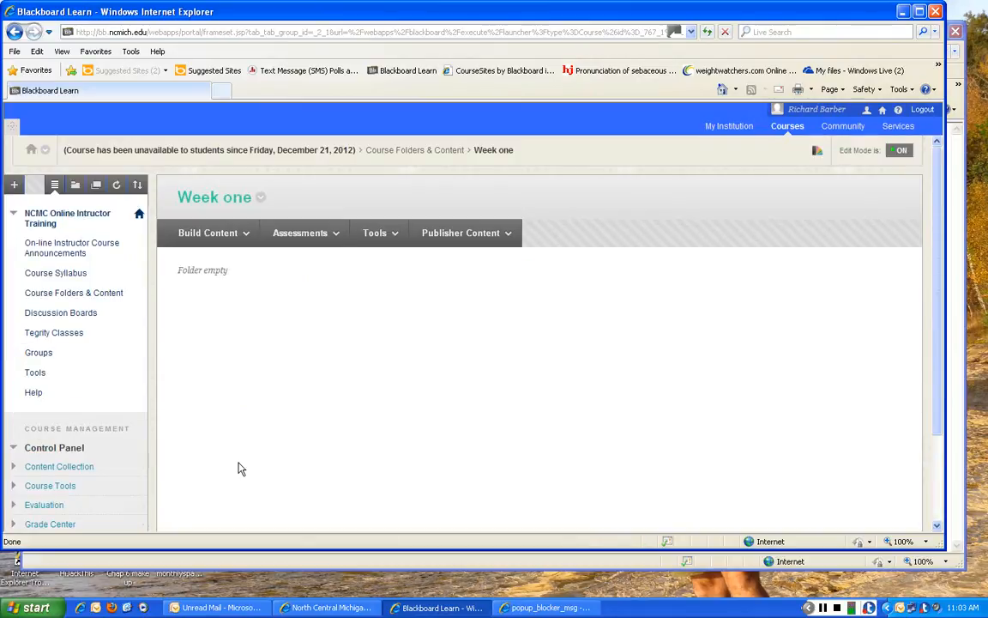
Start a new file item in the Week one folder and name it "Review questions".
left_click(211, 236)
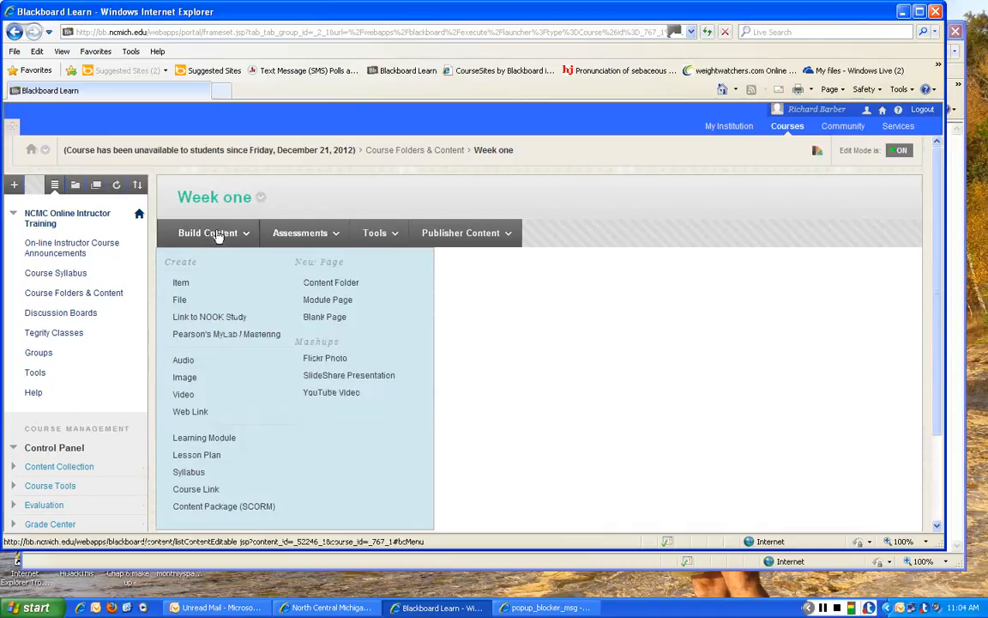
left_click(181, 302)
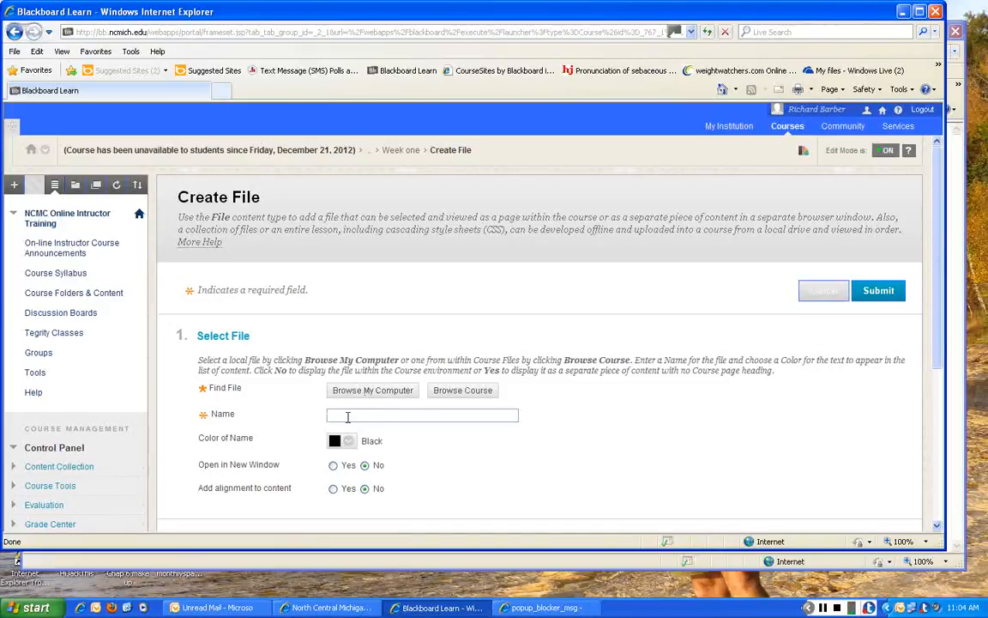
left_click(348, 417)
type("Review questions")
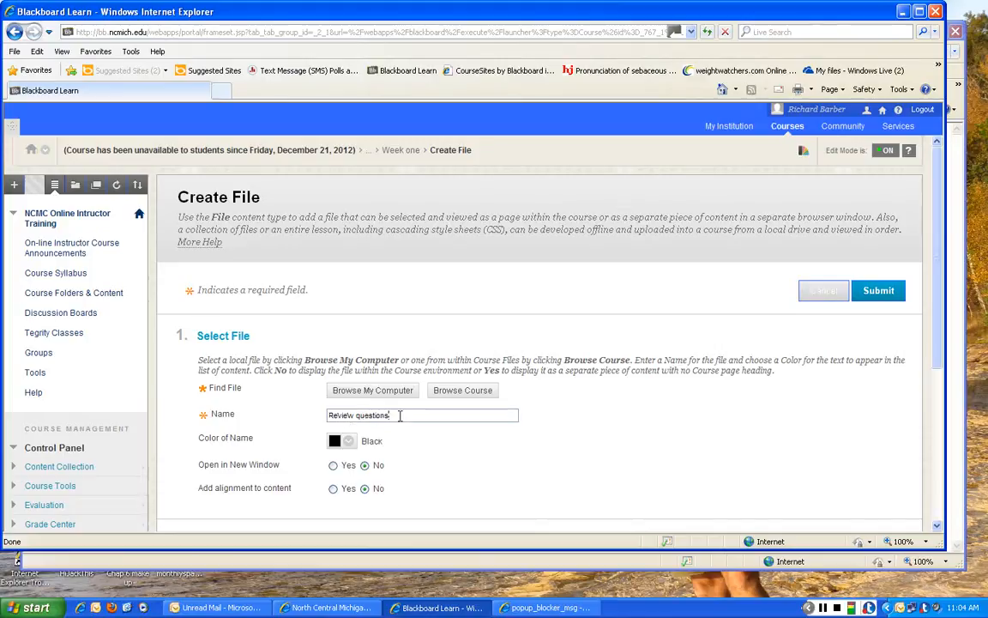
Attach the local file "Error Correction OpportunityTest # 4 revised .rtf" from the desktop's Body Systems & Disease folder, inside the Error Correction Opportunity Questions subfolder.
left_click(374, 392)
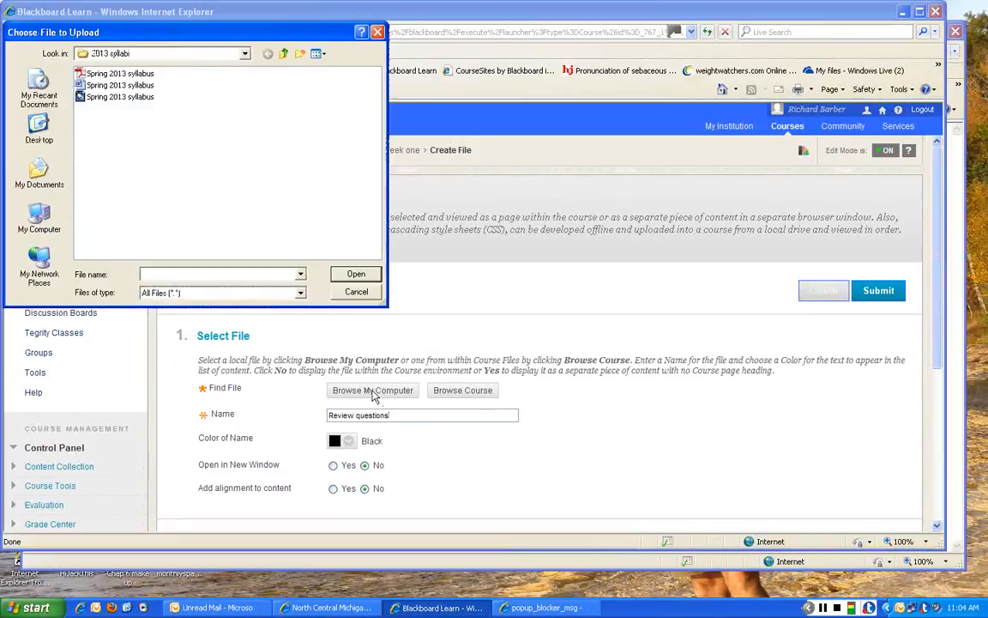
left_click(39, 127)
left_click(39, 175)
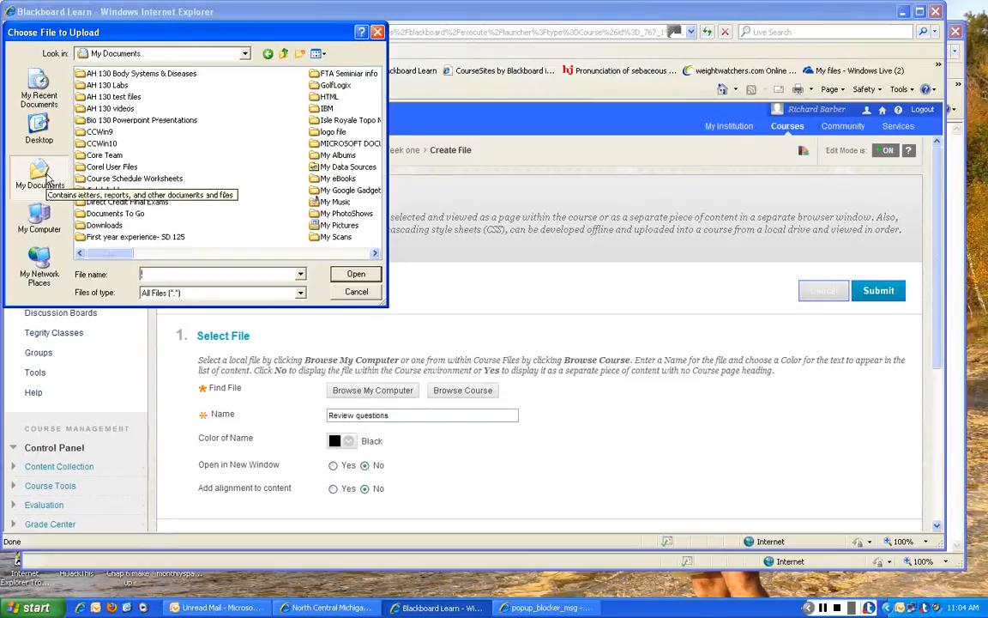
left_click(38, 129)
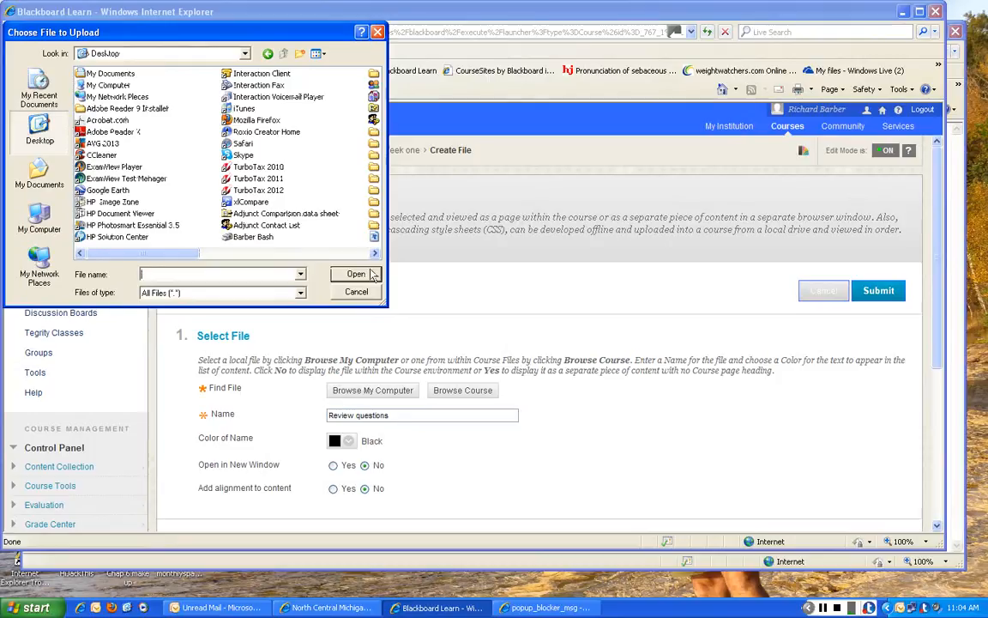
left_click_drag(374, 255, 374, 255)
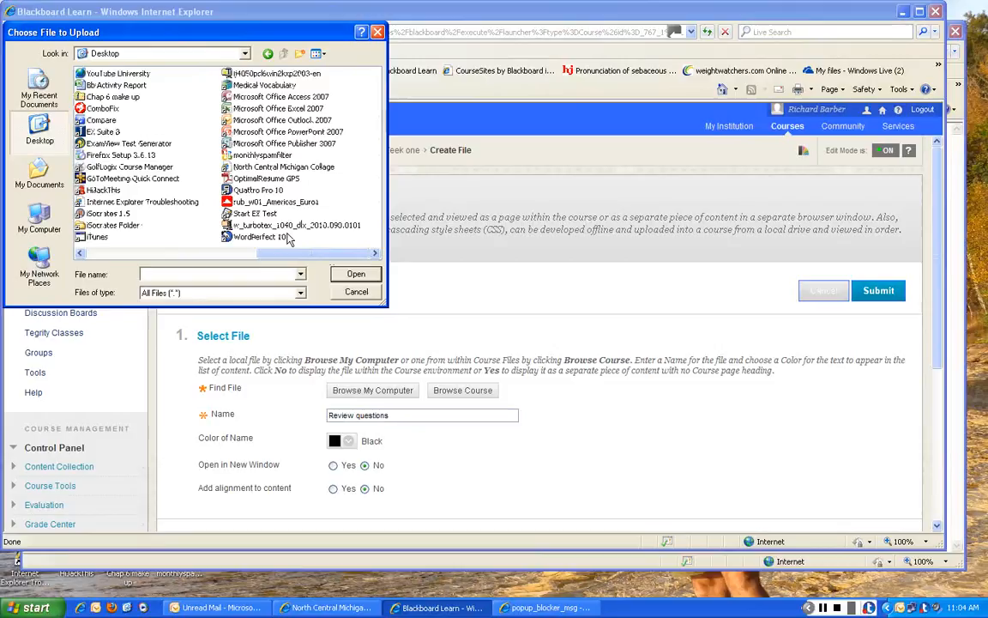
left_click(80, 255)
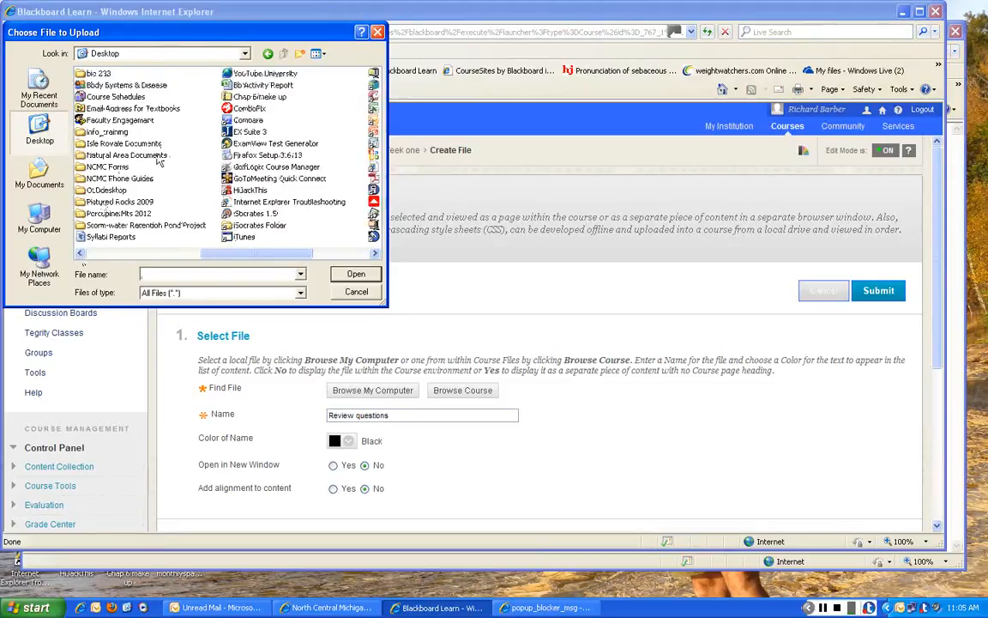
double_click(110, 85)
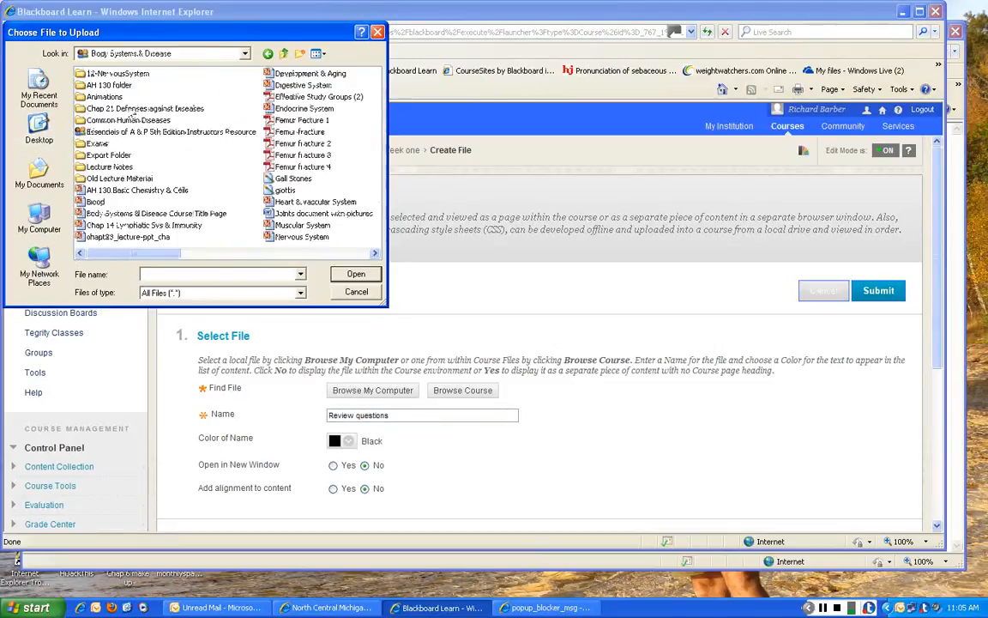
double_click(130, 131)
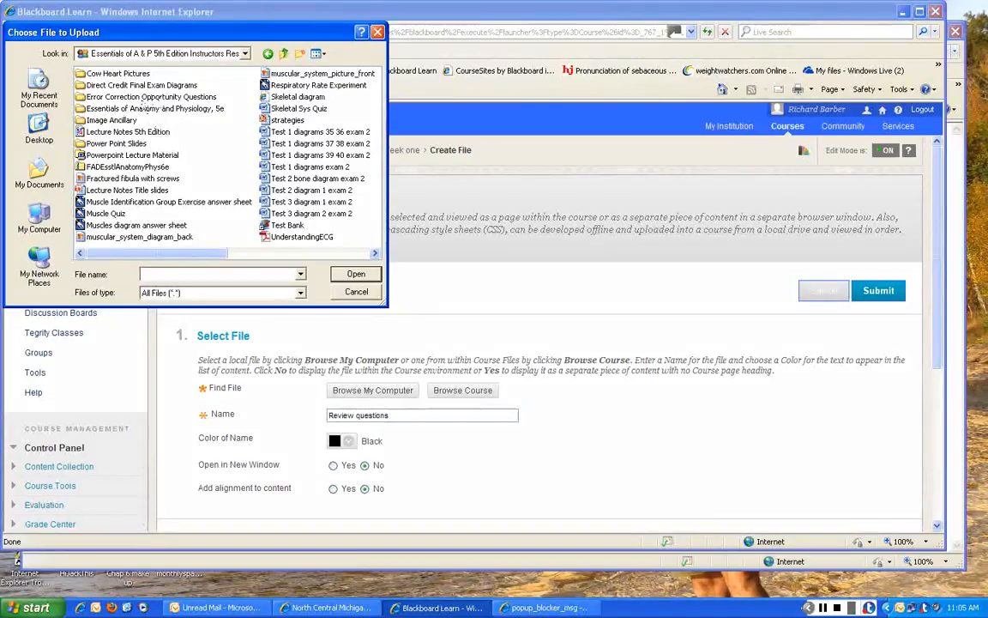
double_click(141, 98)
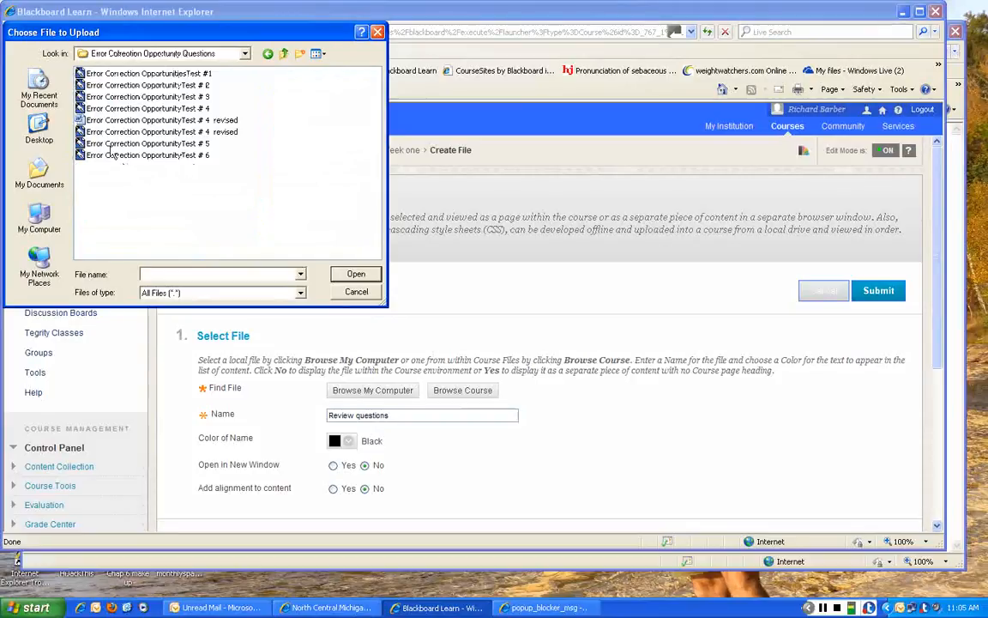
left_click(109, 122)
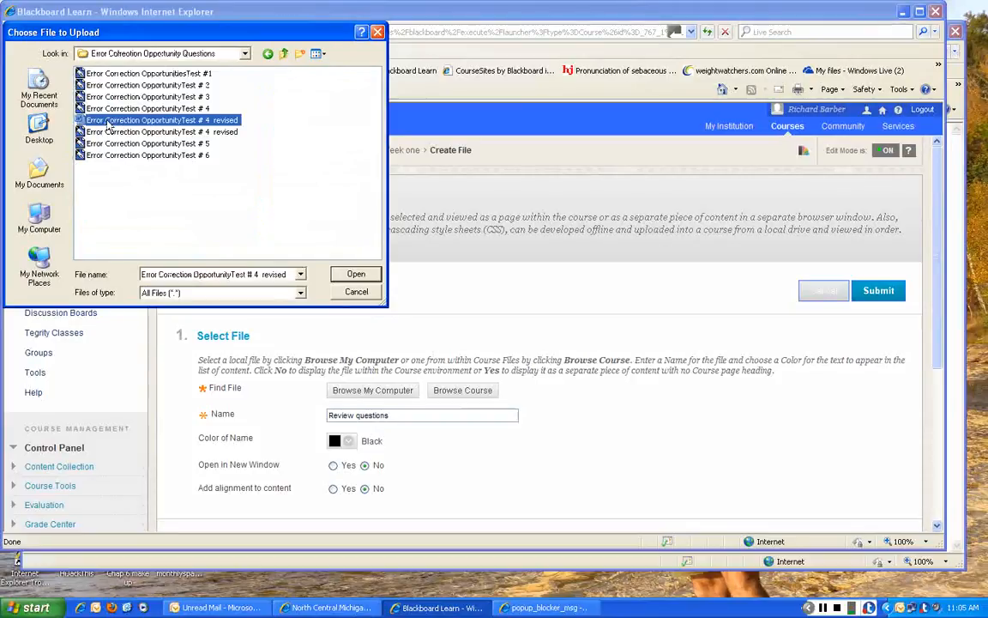
left_click(347, 274)
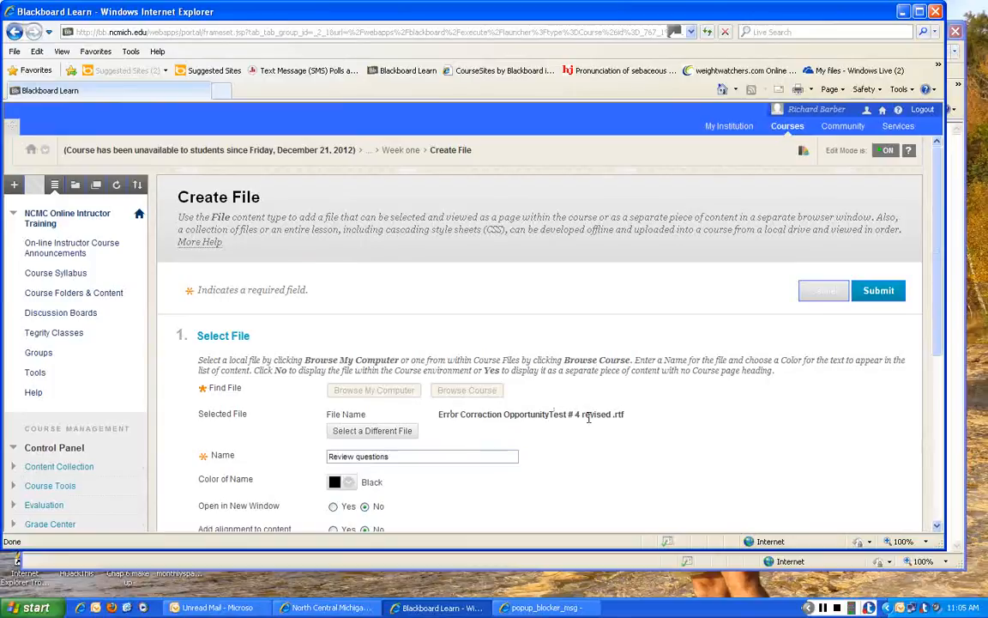
Set the file item's name color to Dark Gray (#666666) and submit it with the standard options left as they are.
scroll(631, 427, "down", 3)
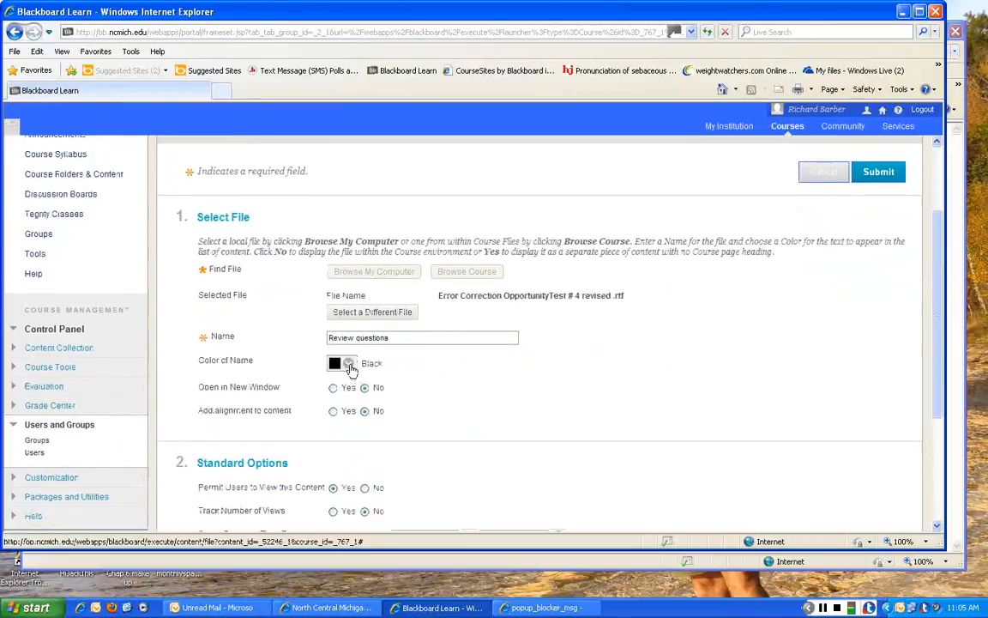
left_click(348, 366)
left_click(388, 312)
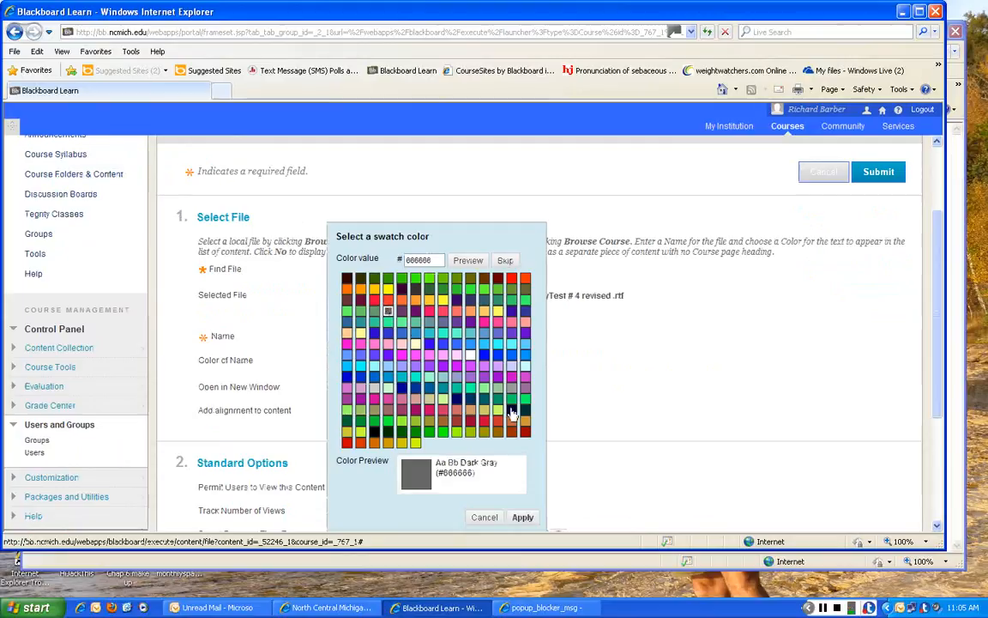
left_click(529, 519)
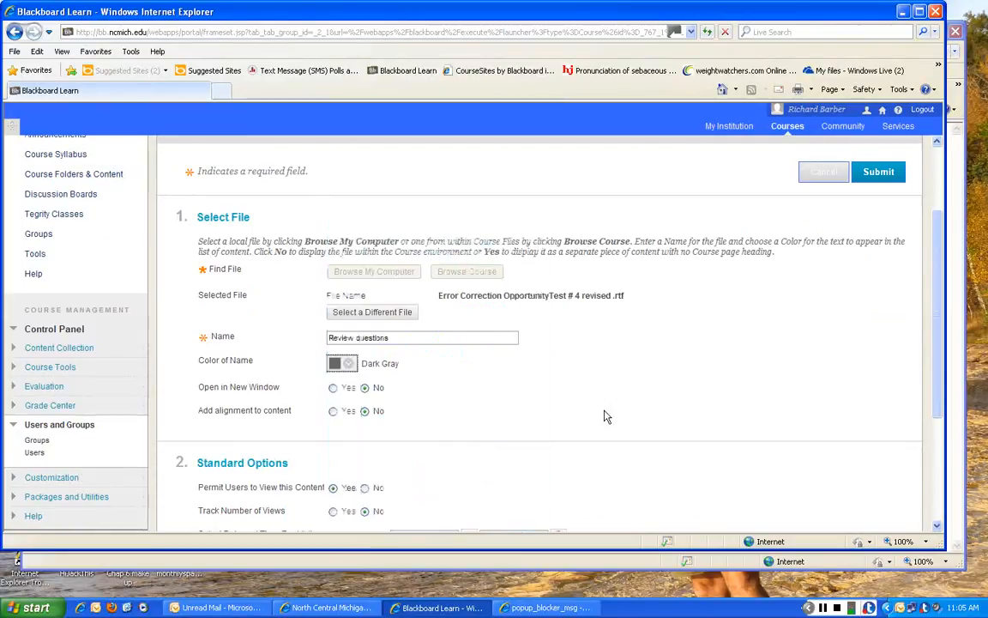
scroll(588, 413, "down", 3)
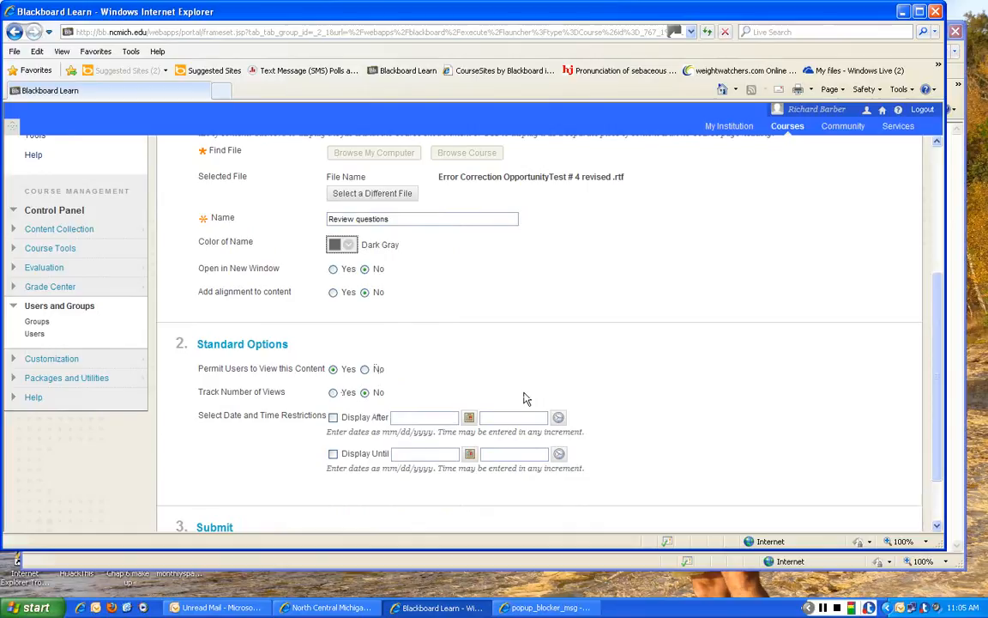
scroll(526, 399, "down", 2)
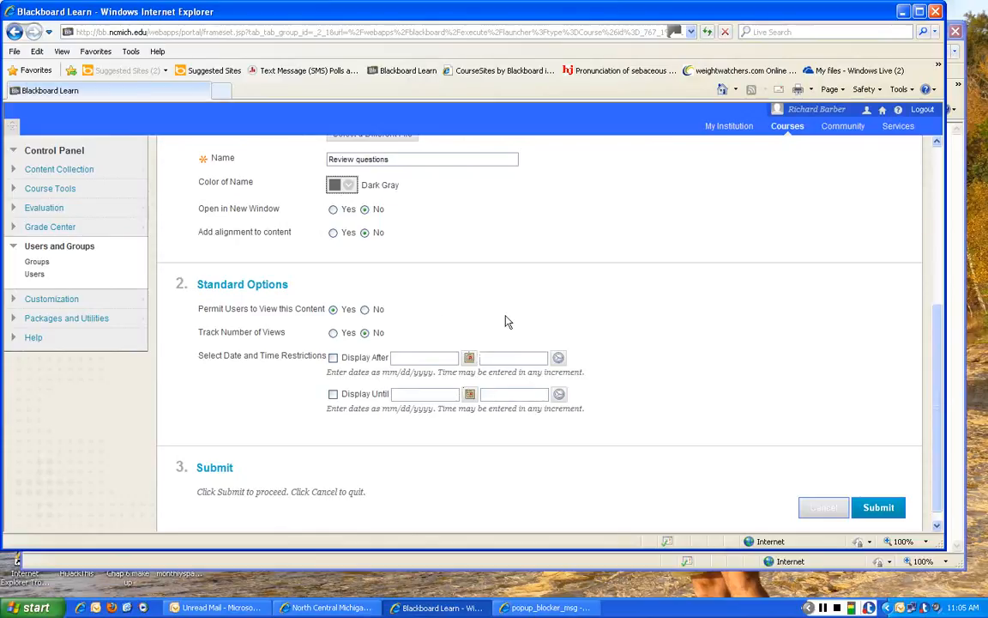
left_click(879, 508)
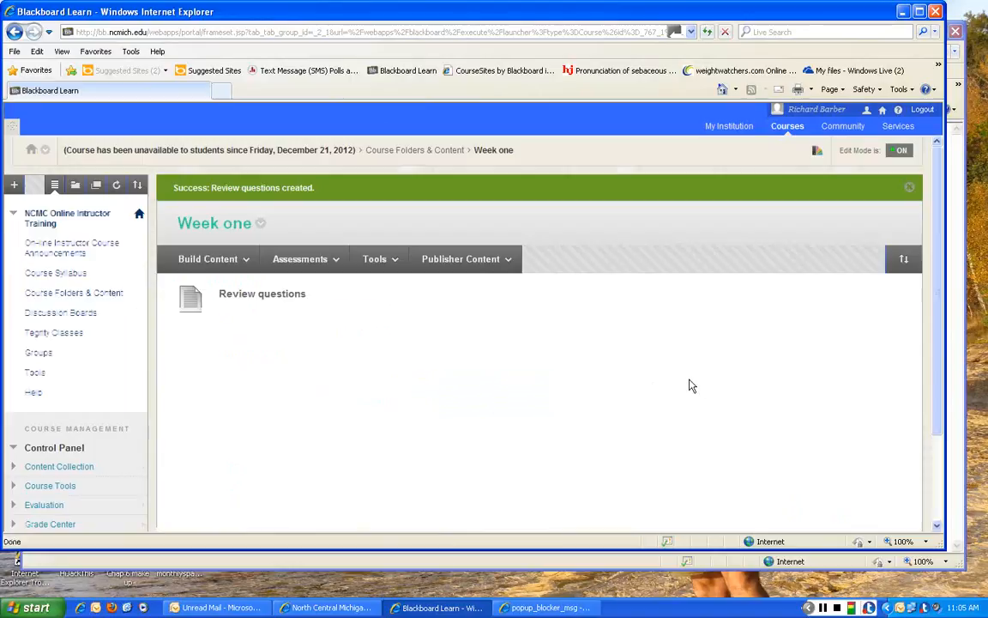
View the Review questions document in Word, dismissing the login request, and return to the Week one folder.
left_click(271, 296)
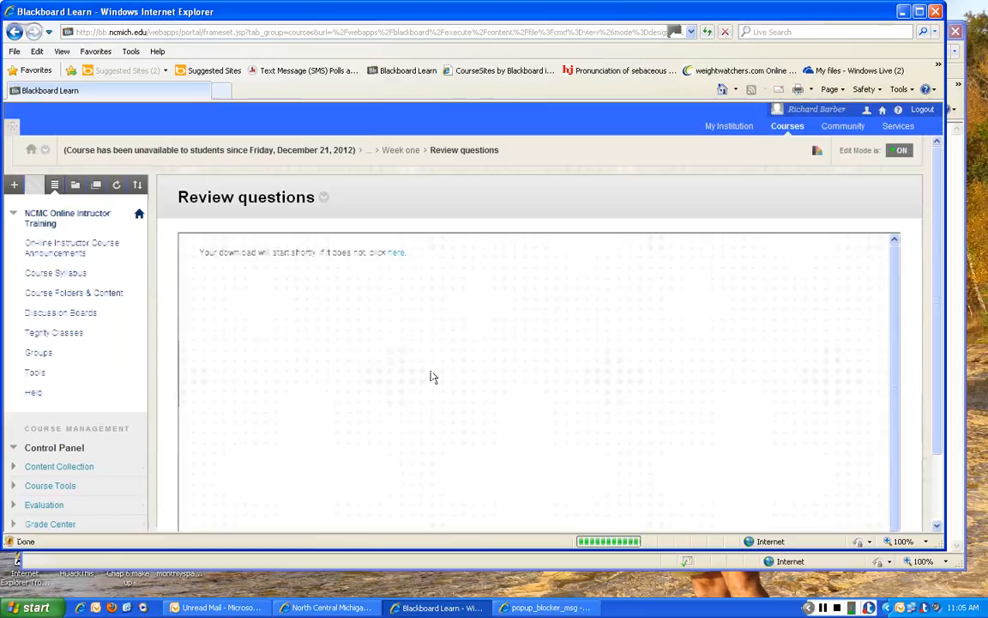
left_click(395, 267)
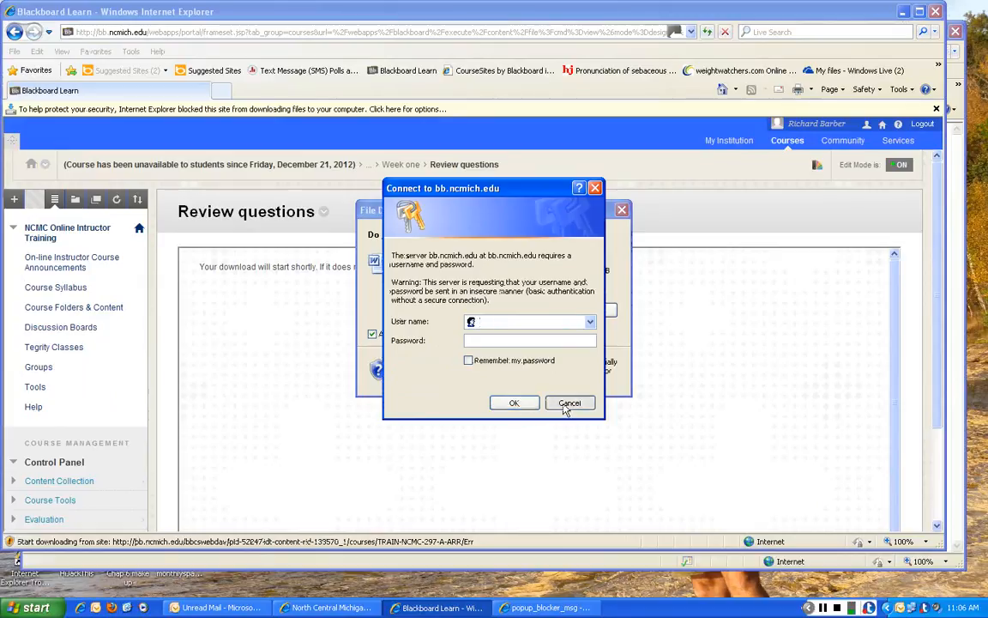
left_click(568, 405)
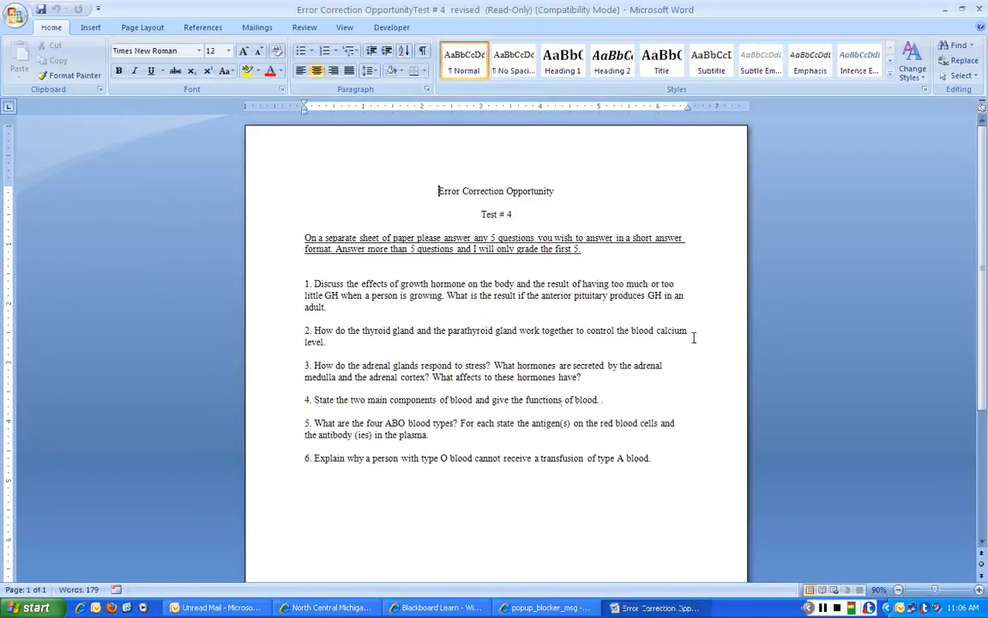
left_click(980, 10)
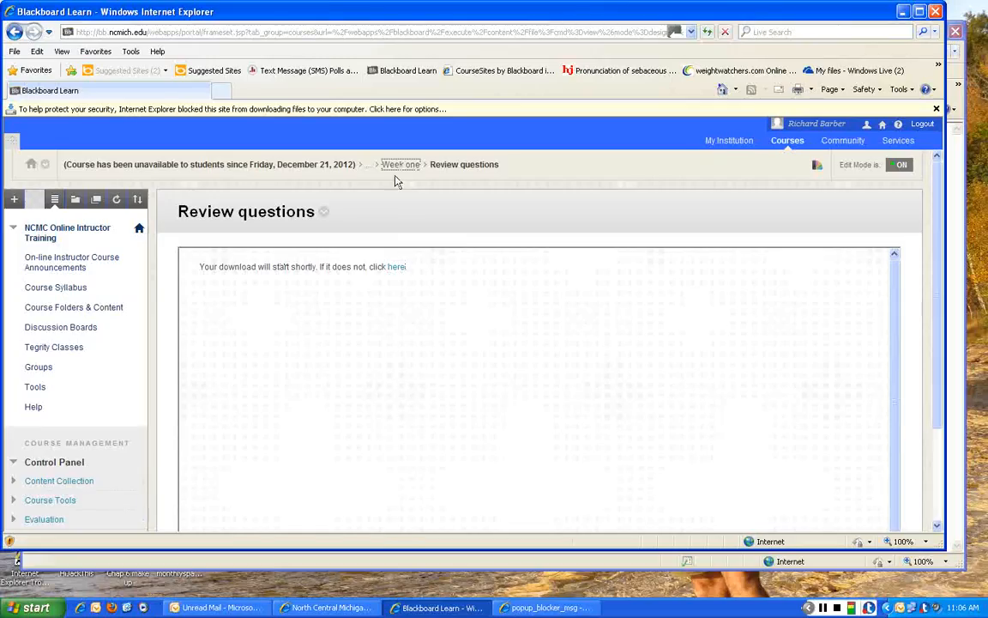
left_click(397, 166)
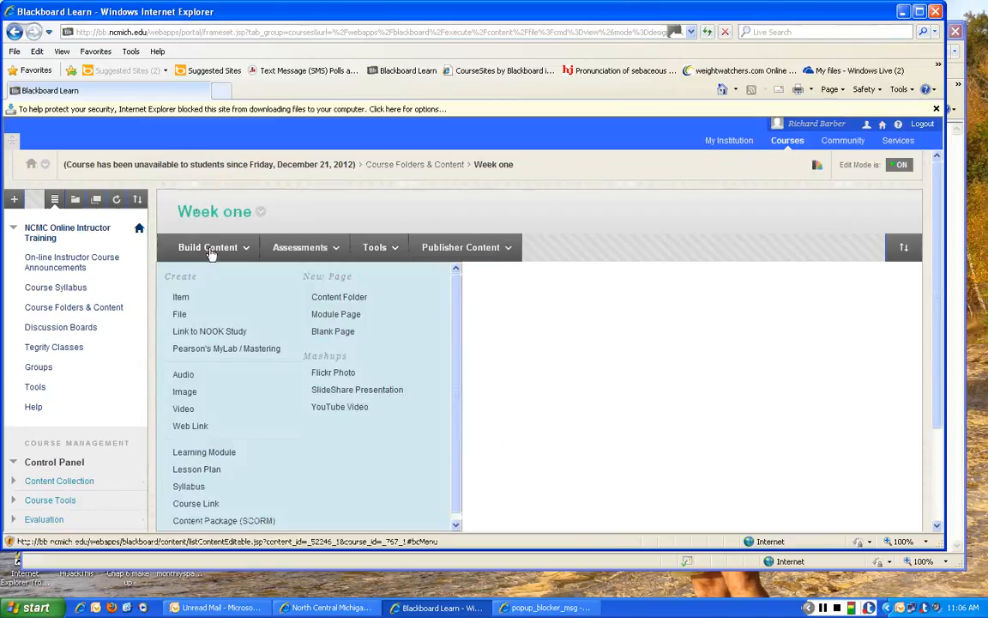
Start adding a YouTube video mashup to Week one and search for "medical".
mouse_move(211, 247)
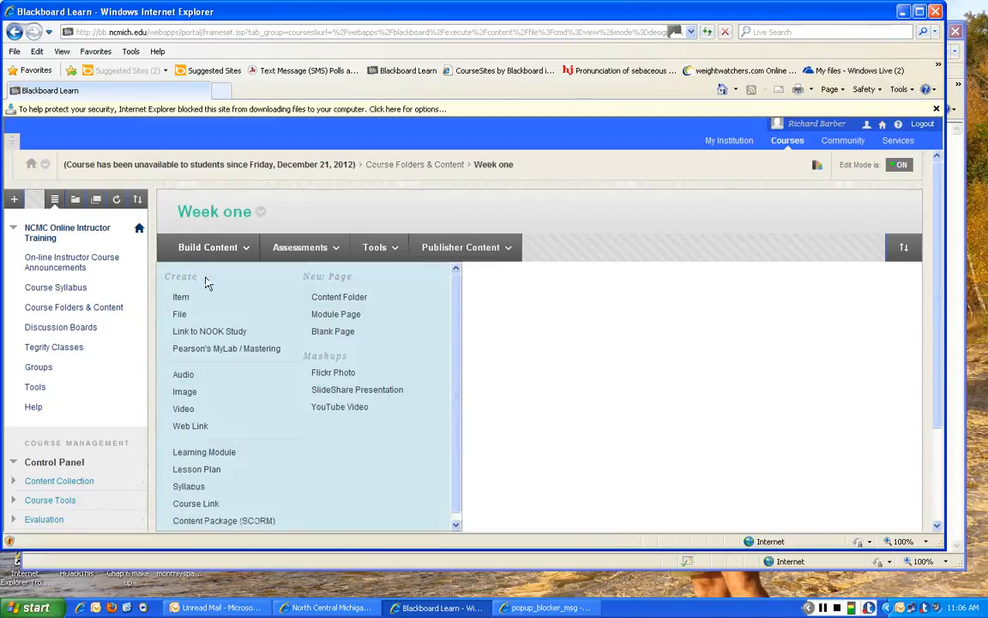
left_click(343, 410)
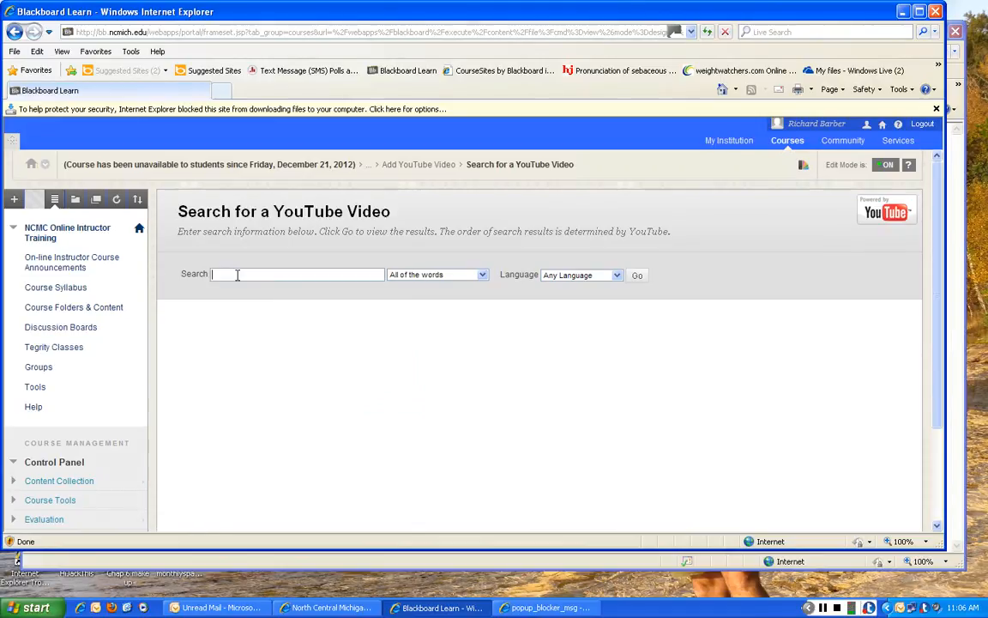
left_click(237, 275)
type("H")
key("BackSpace")
type("medical")
left_click(637, 276)
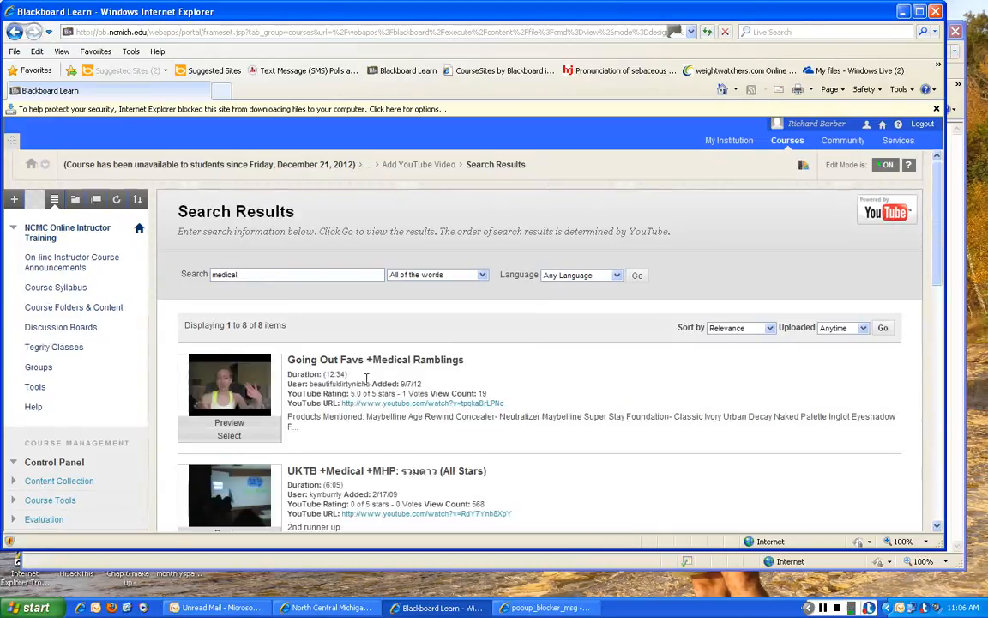
Select the video "Going Out Favs +Medical Ramblings" and submit the mashup item with its default Thumbnail view and options.
scroll(371, 382, "down", 1)
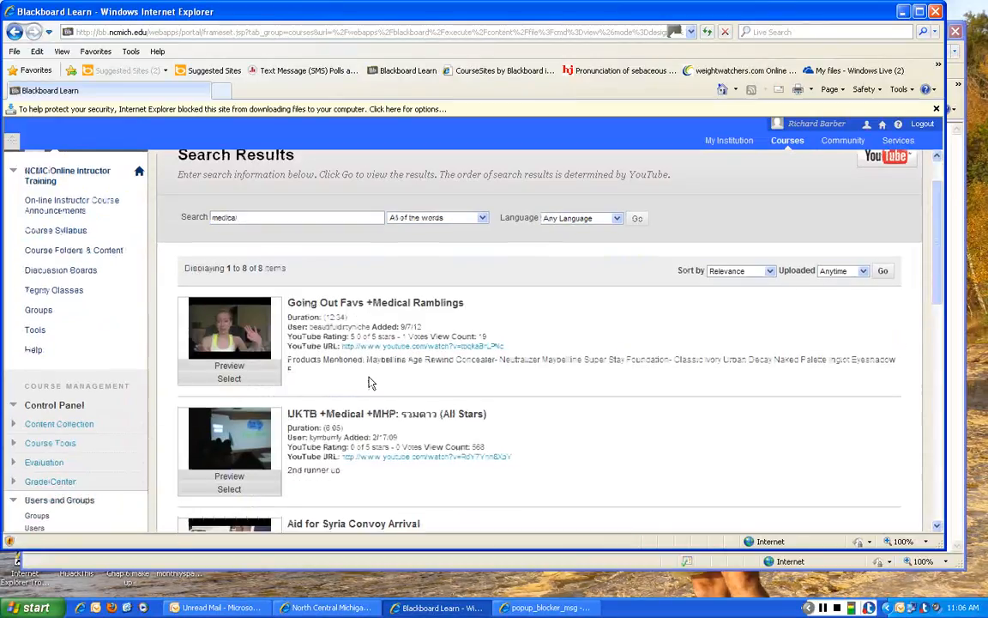
left_click(229, 379)
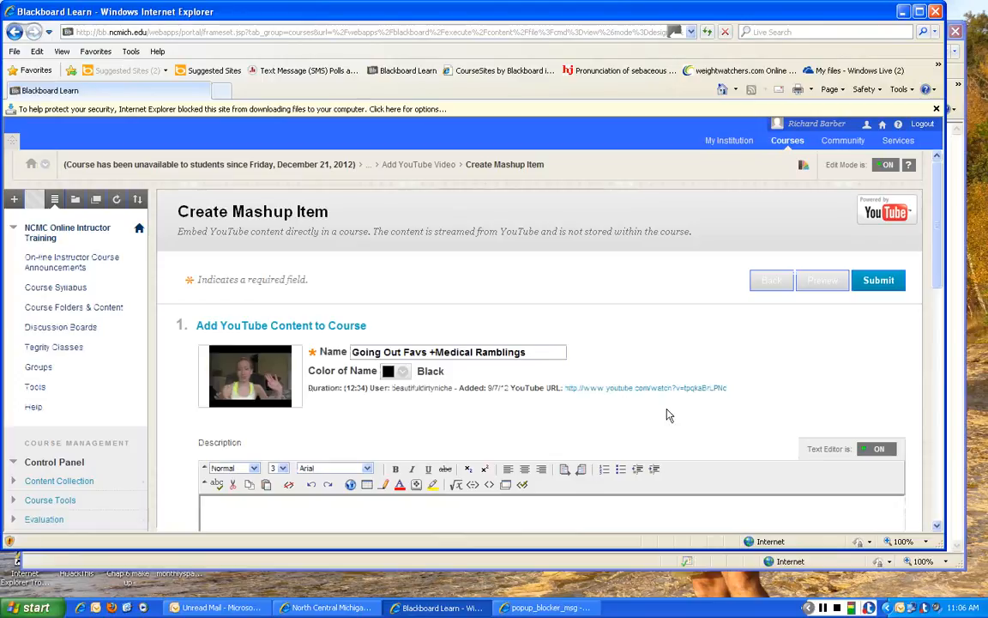
scroll(684, 409, "down", 1)
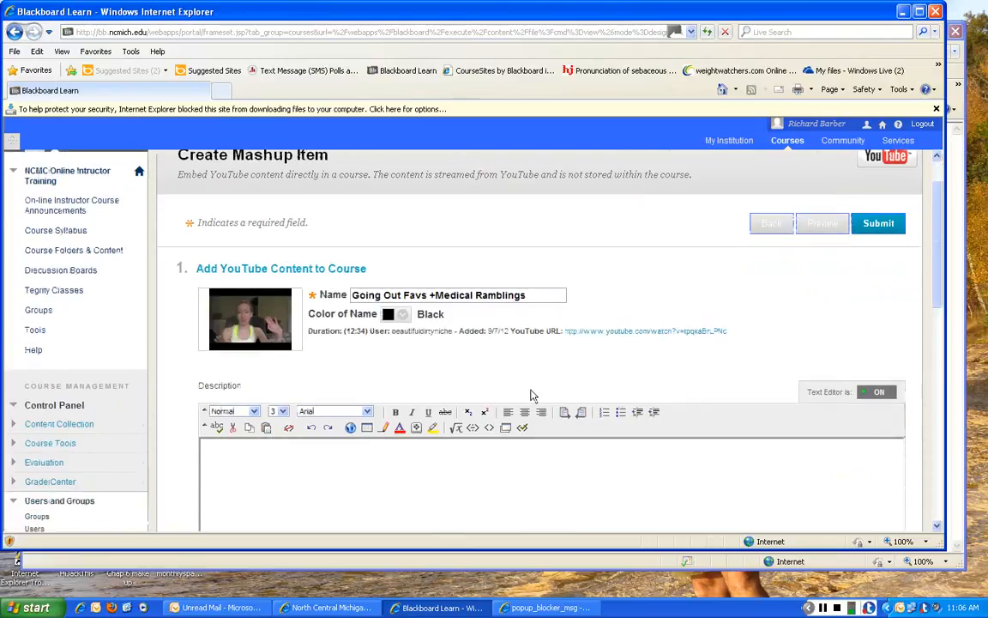
scroll(508, 429, "down", 1)
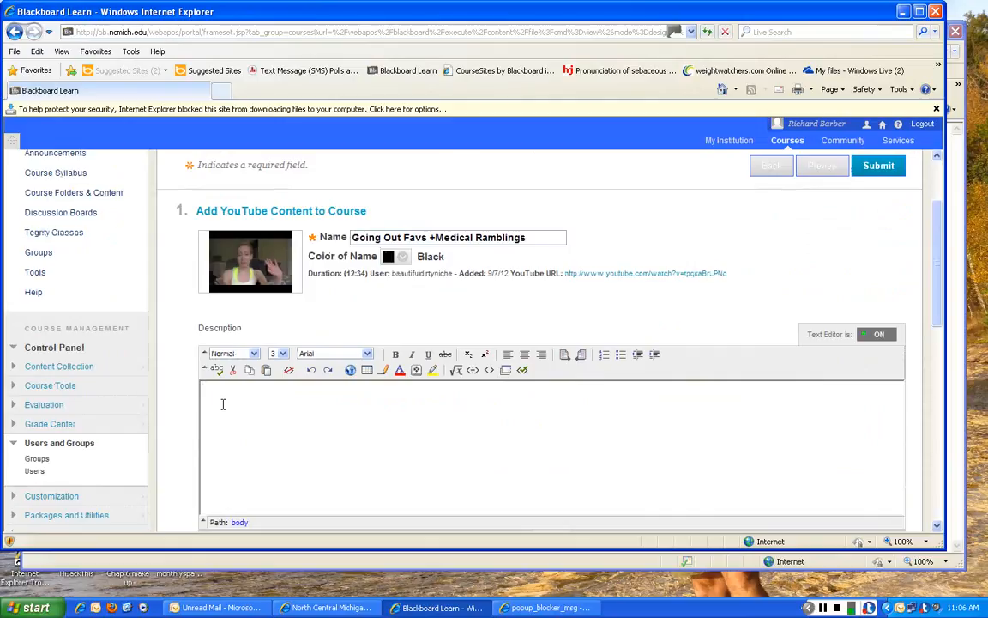
scroll(223, 404, "down", 1)
scroll(222, 404, "down", 5)
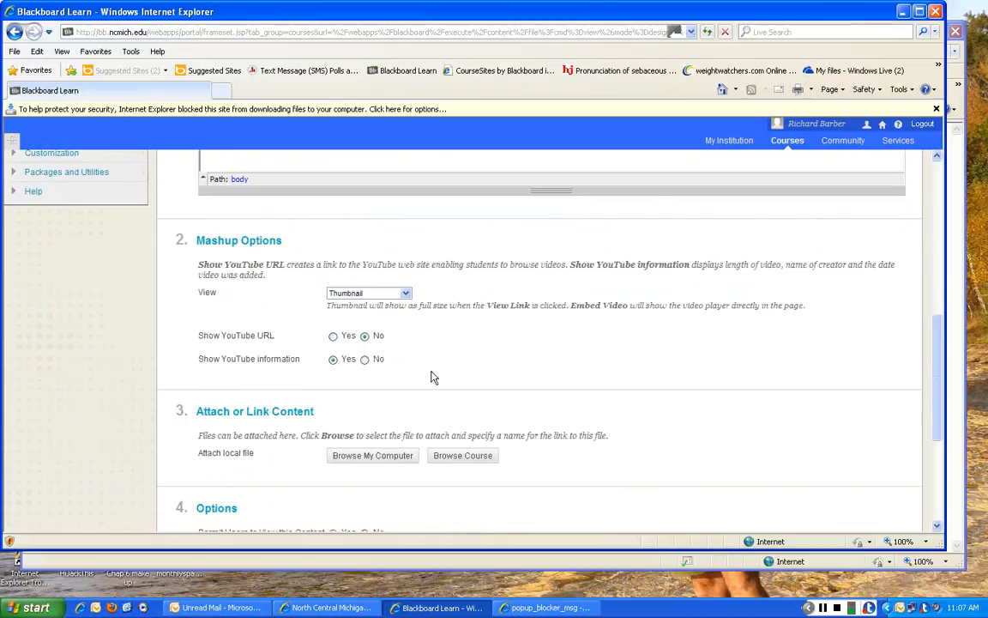
scroll(433, 378, "down", 4)
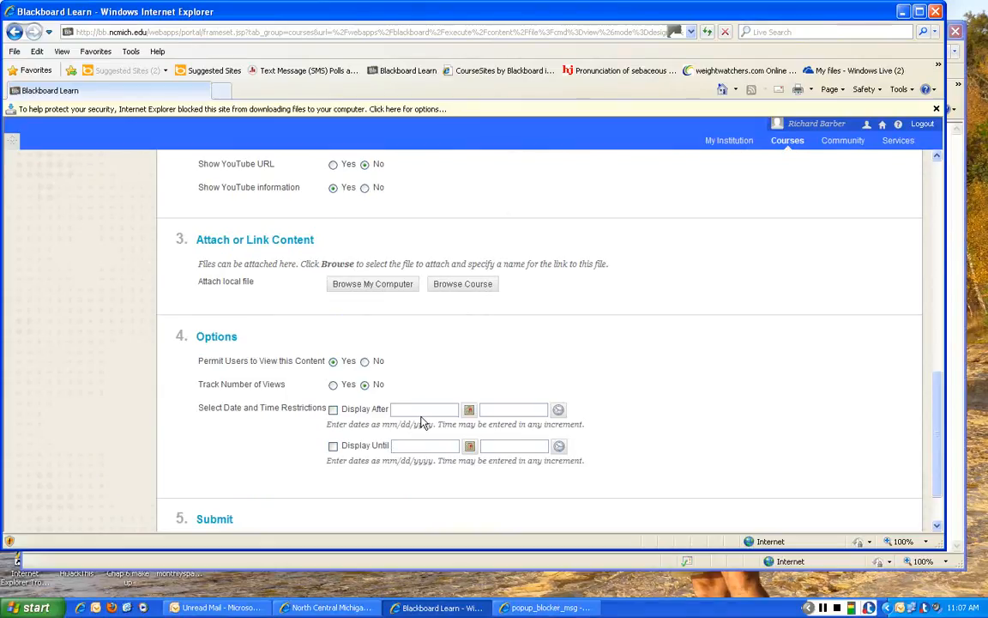
scroll(422, 419, "down", 2)
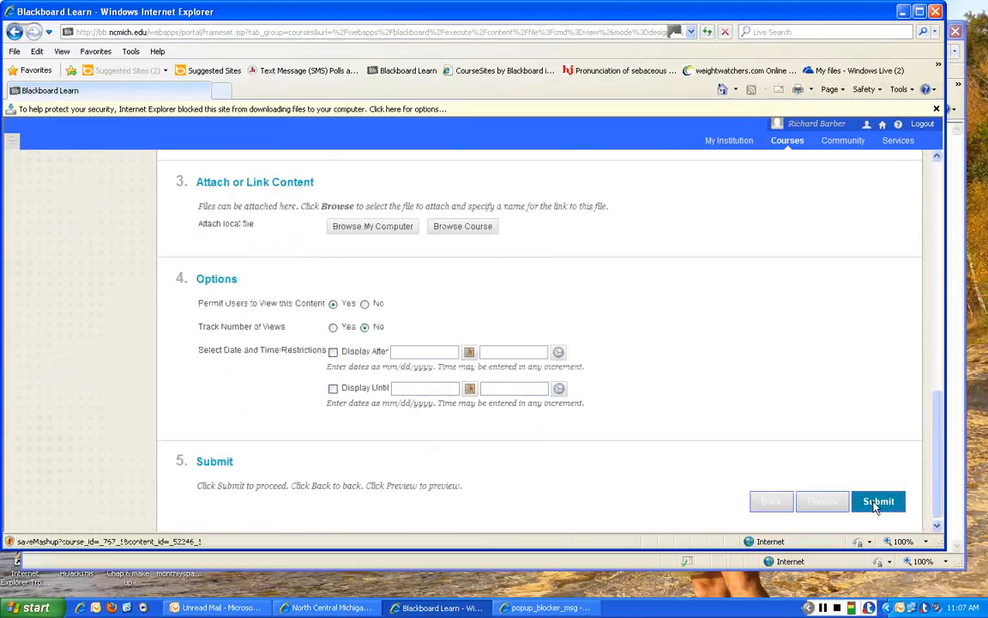
left_click(876, 503)
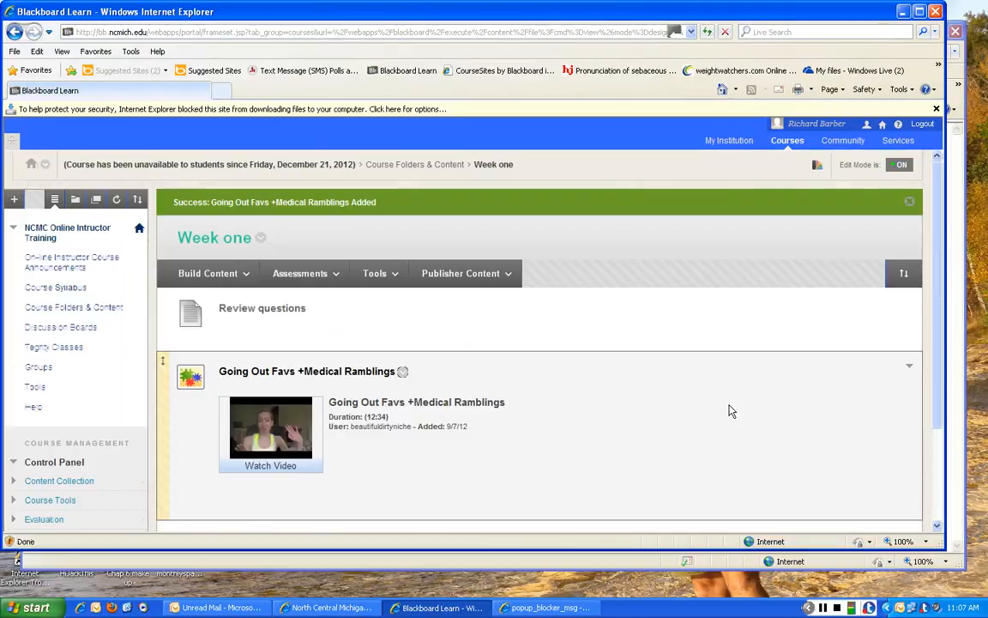